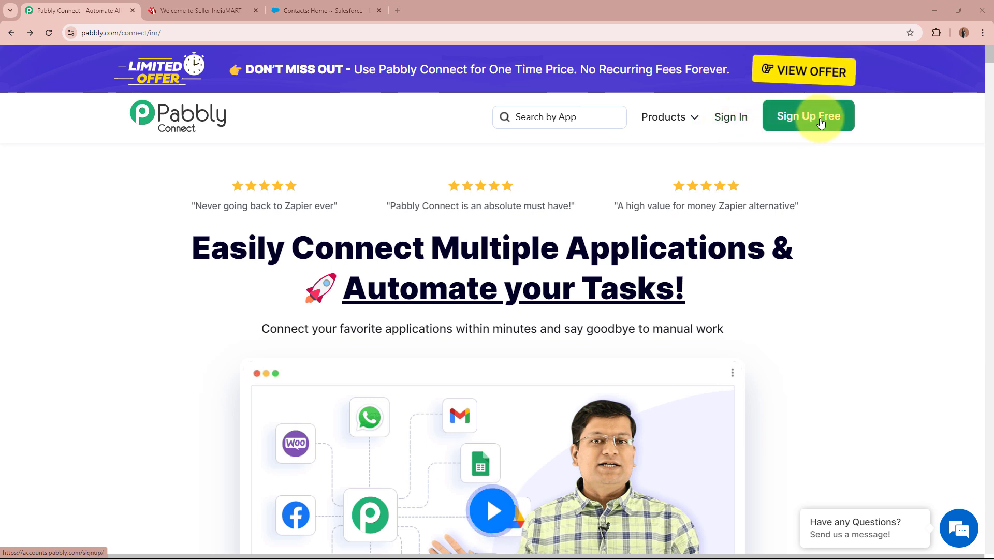
Step: Sign in and launch Pabbly Connect from the All Pabbly Apps page in a new tab
left_click(735, 121)
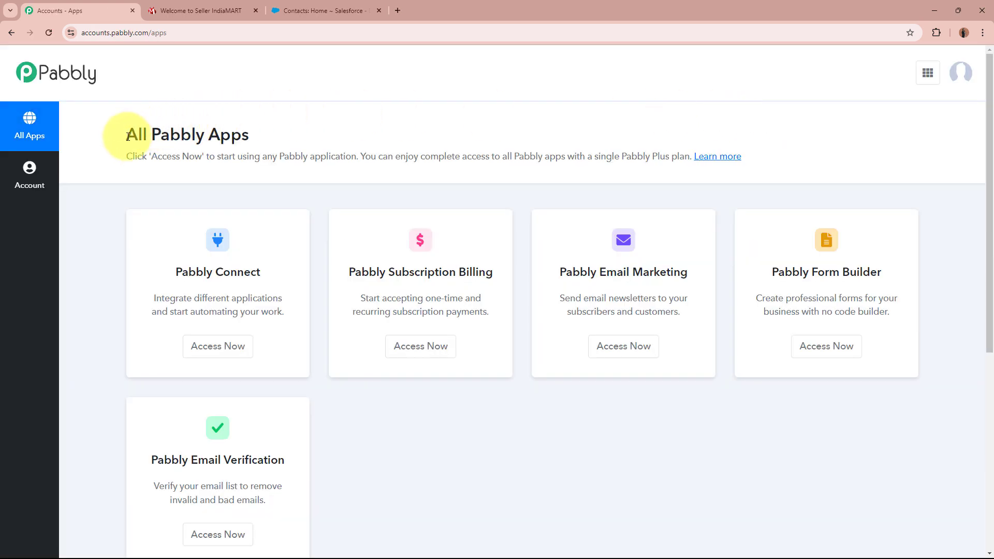
left_click_drag(127, 133, 299, 137)
left_click(301, 137)
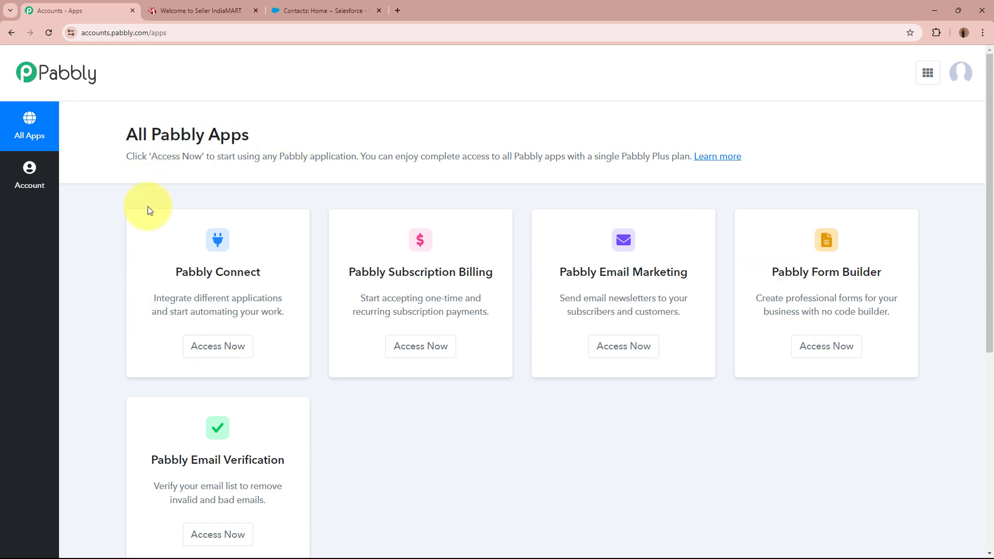
left_click_drag(174, 272, 266, 271)
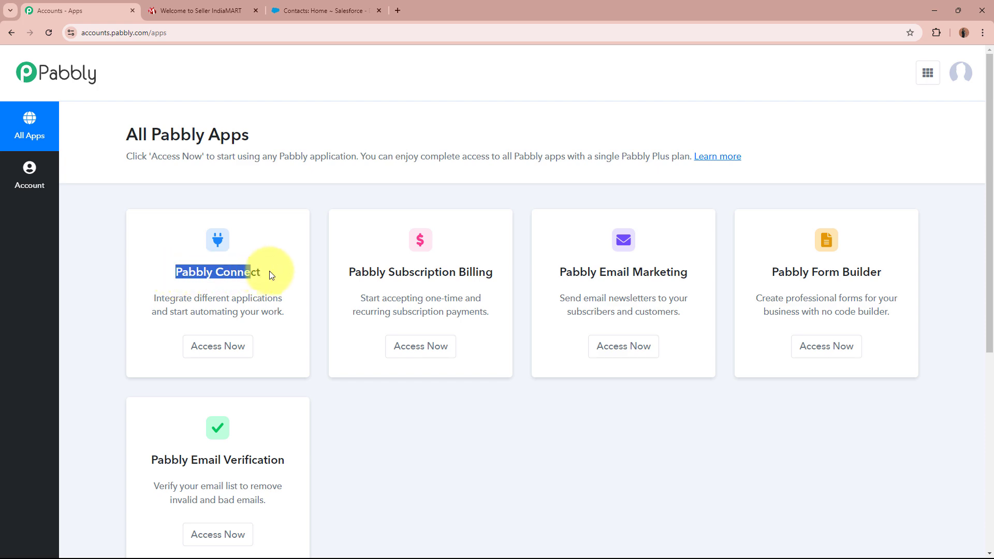
left_click(274, 273)
left_click(233, 347)
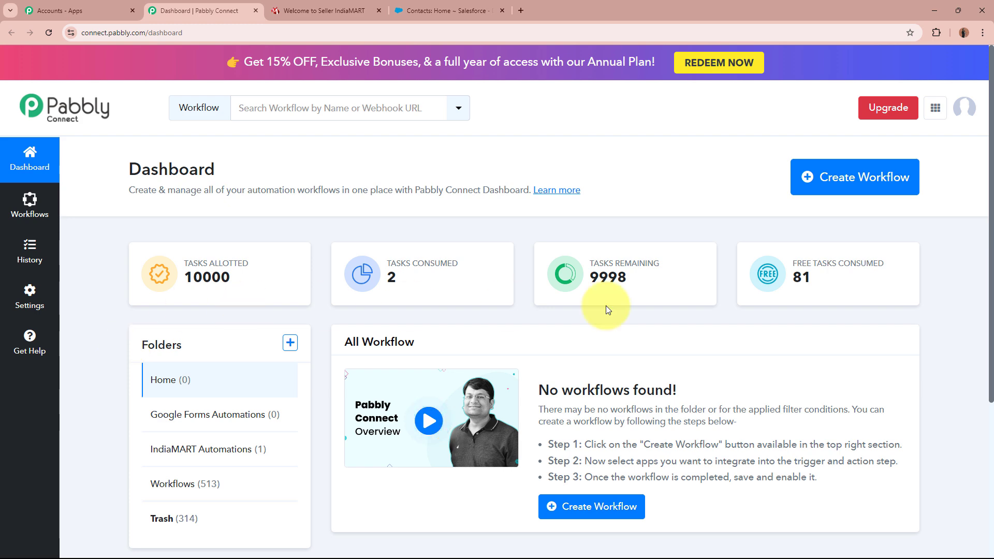
Step: Start a new workflow named 'Add Electrical Appliances and Components IndiaMART Leads / Enquiries to Salesforce'
left_click(845, 175)
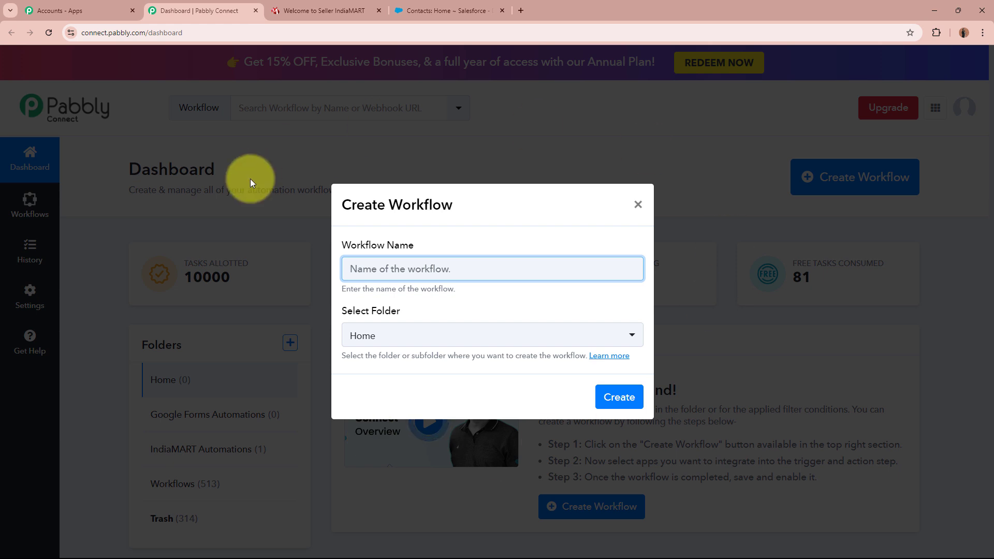
left_click_drag(340, 242, 424, 247)
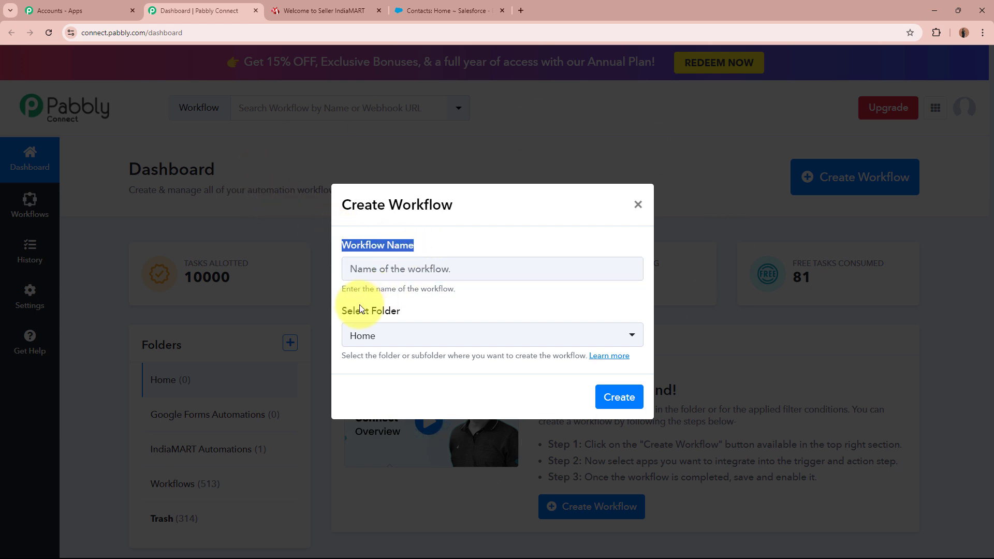
left_click_drag(341, 310, 421, 311)
left_click(424, 263)
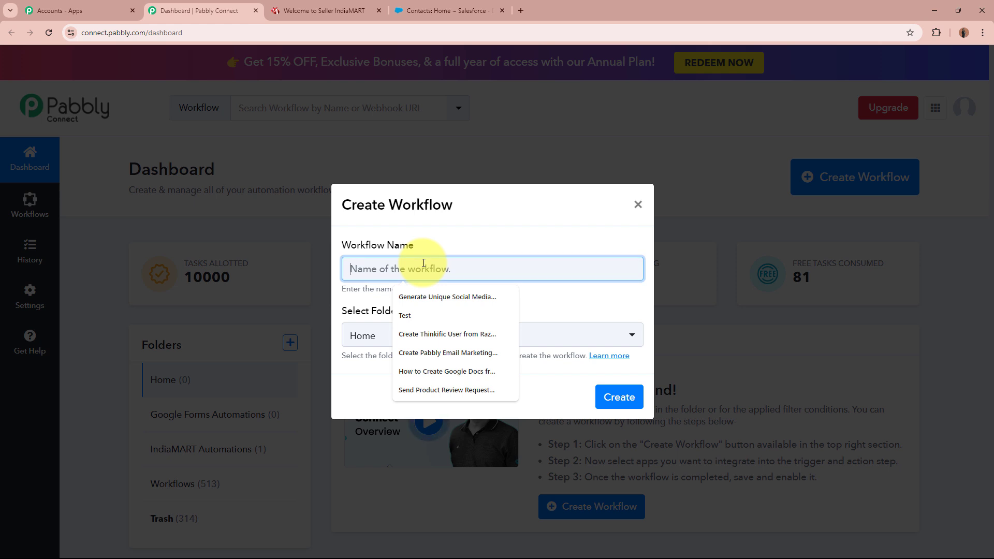
type("Add Electrical Appliances and Components IndiaMART Leads /")
left_click_drag(349, 269, 628, 268)
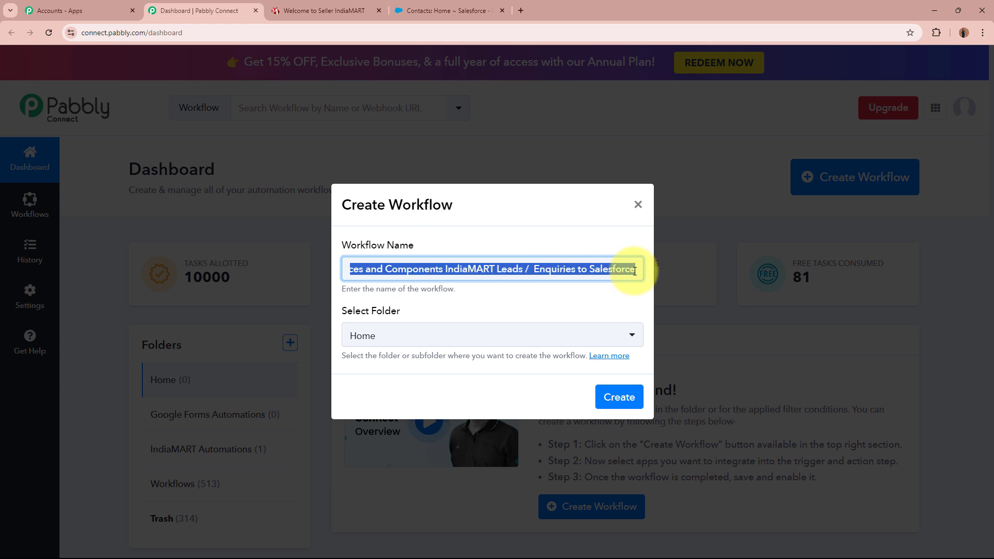
left_click(579, 294)
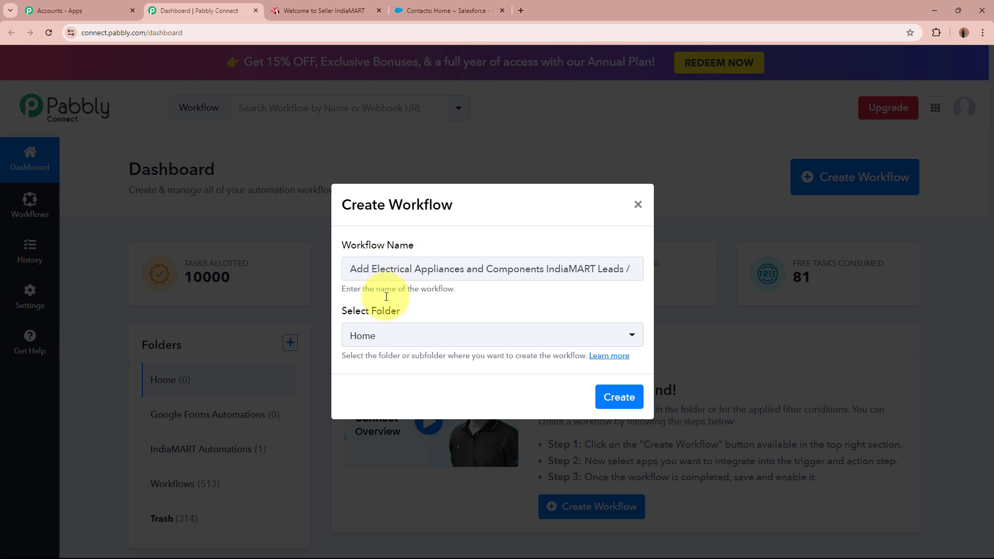
Step: Place the workflow in the IndiaMART Automations folder and create it
left_click(404, 341)
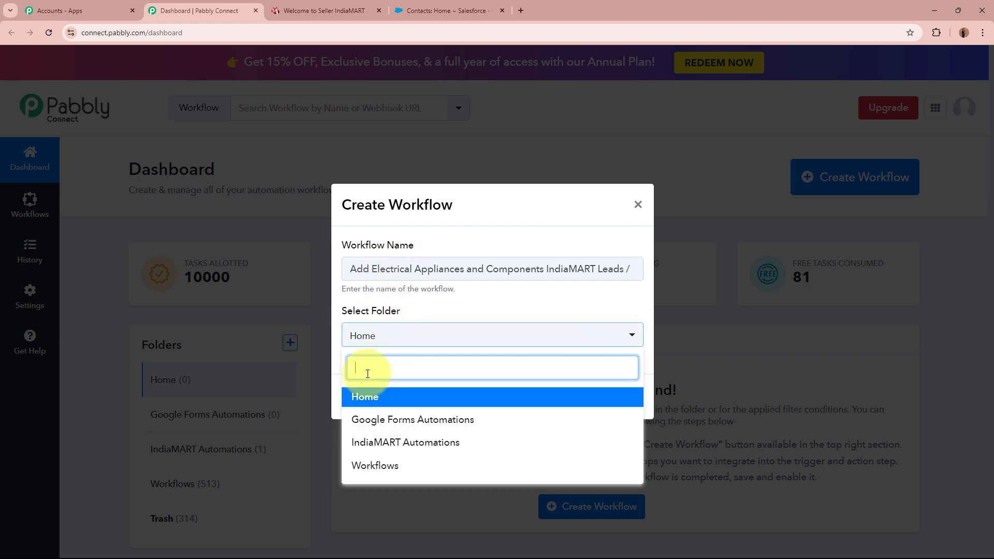
left_click(437, 442)
left_click(386, 378)
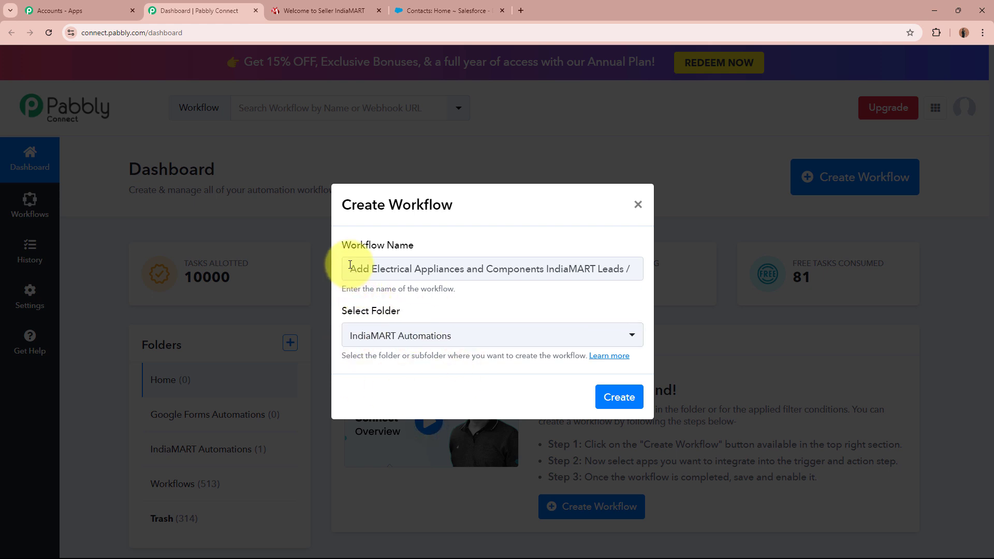
left_click_drag(344, 266, 581, 282)
left_click(569, 316)
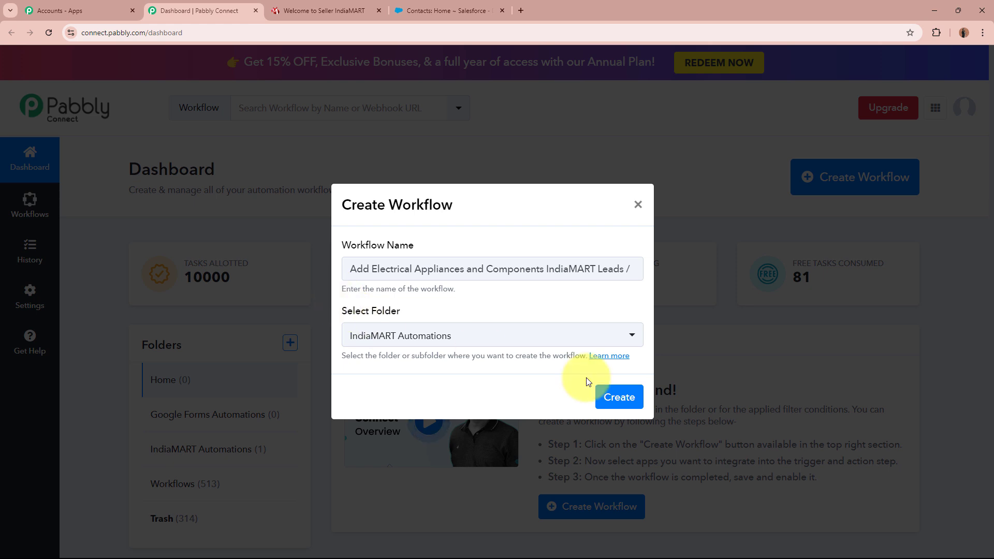
left_click(617, 397)
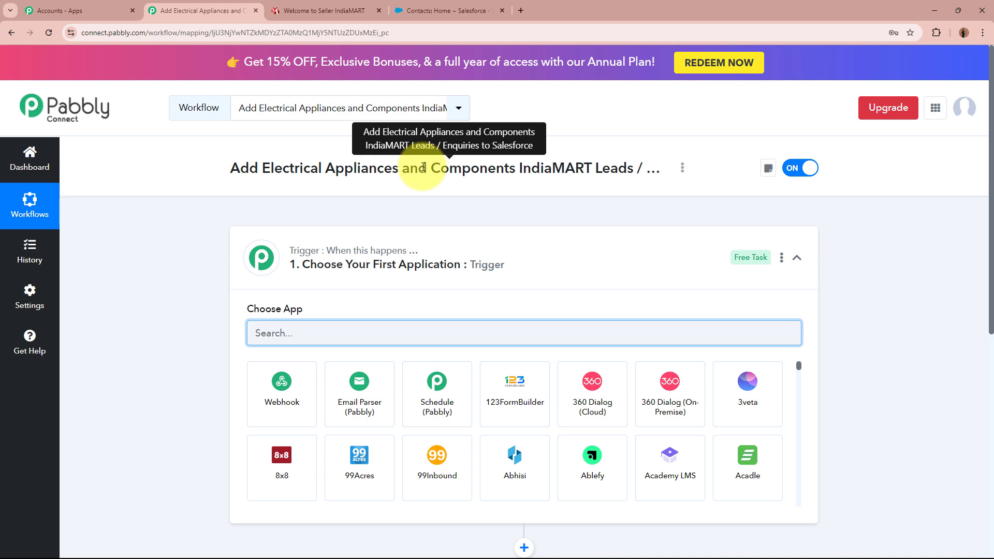
Step: Search 'India' in the trigger step's app chooser and select IndiaMART
left_click(532, 275)
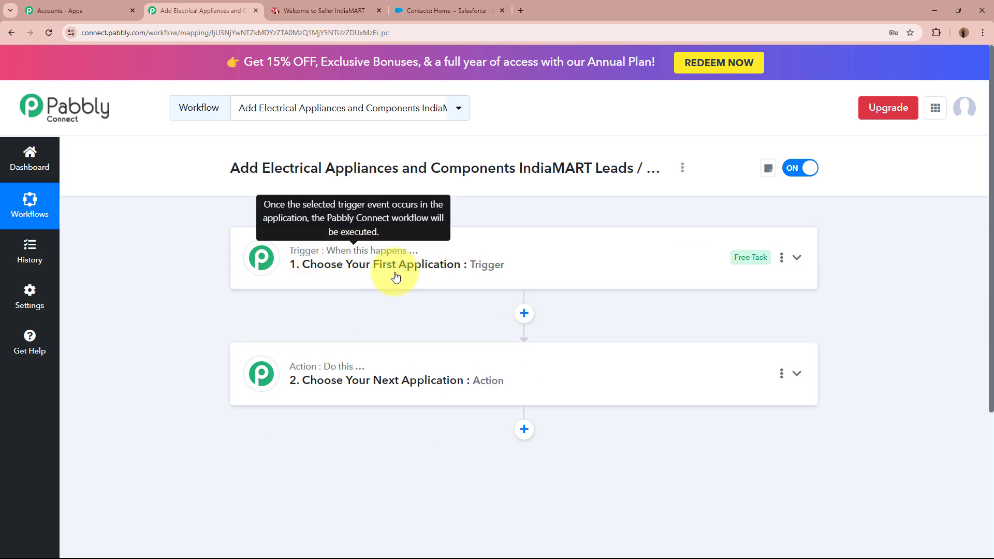
mouse_move(392, 373)
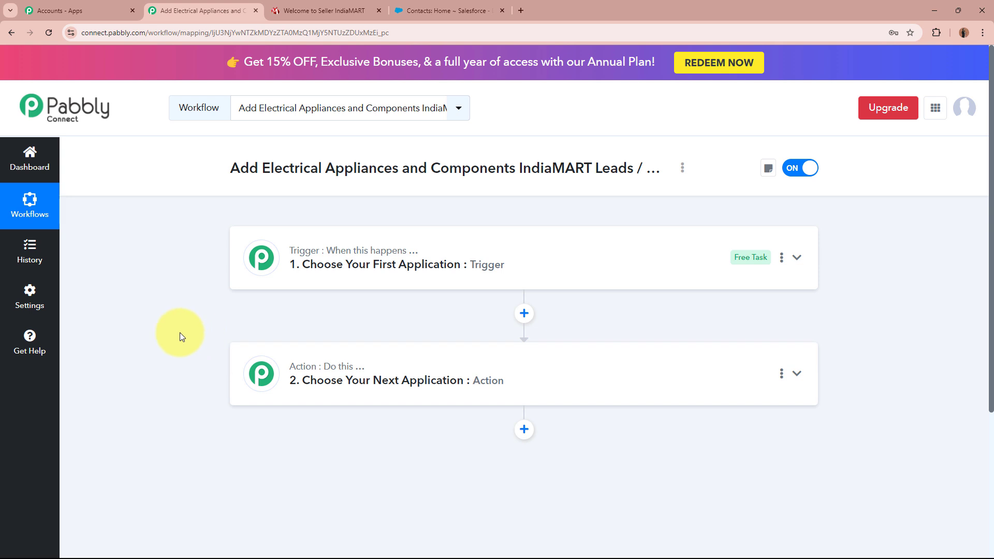
left_click(569, 250)
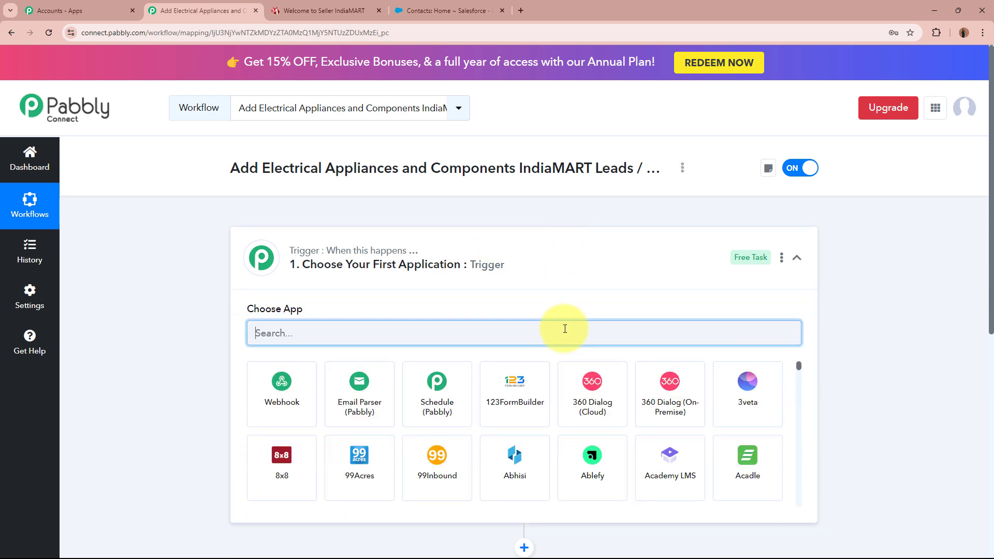
type("iNDIA")
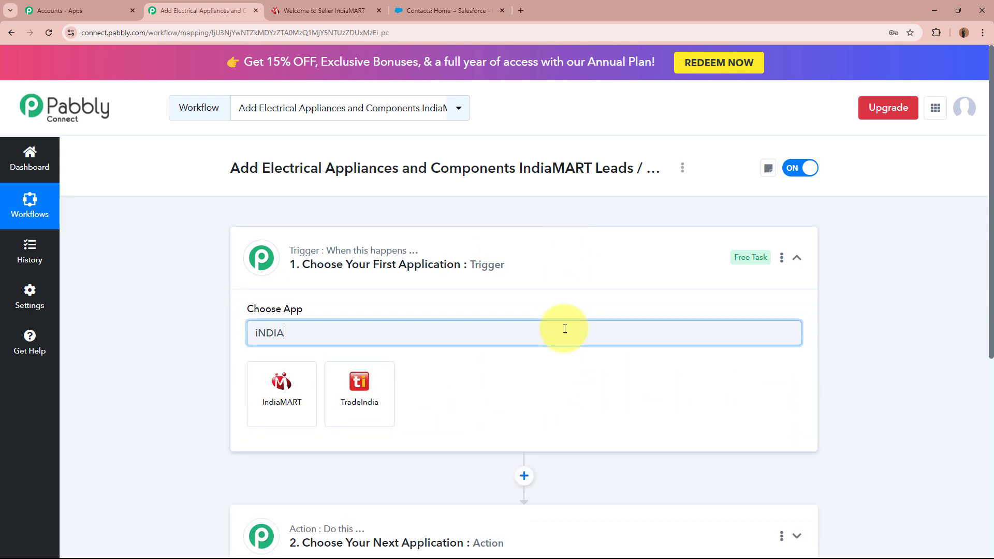
left_click(307, 407)
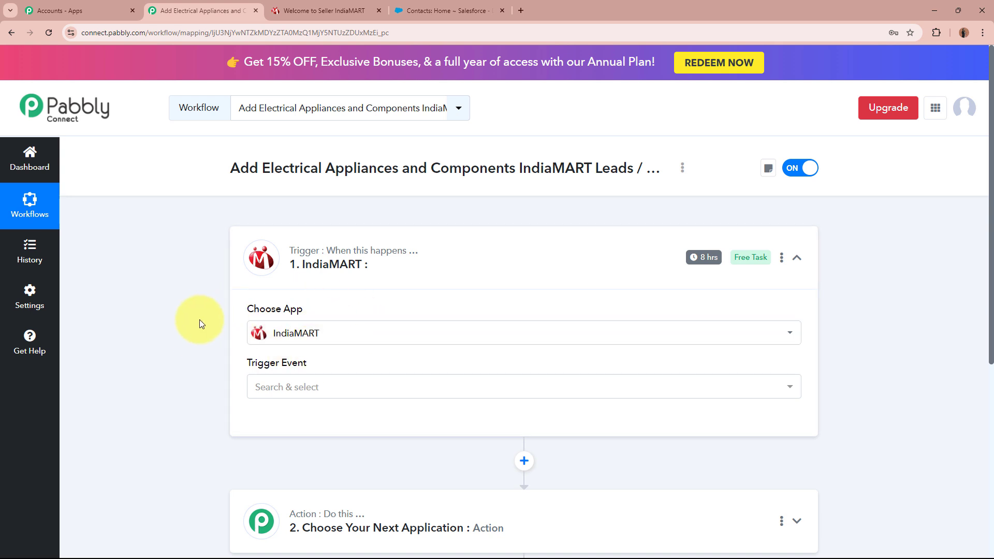
Step: Set the IndiaMART trigger event to New Leads
left_click(268, 387)
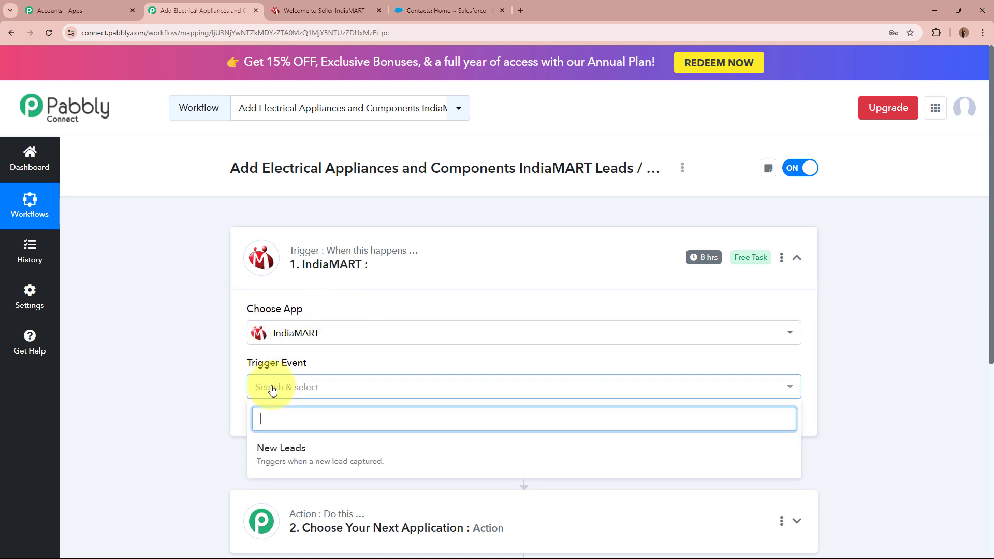
left_click(284, 449)
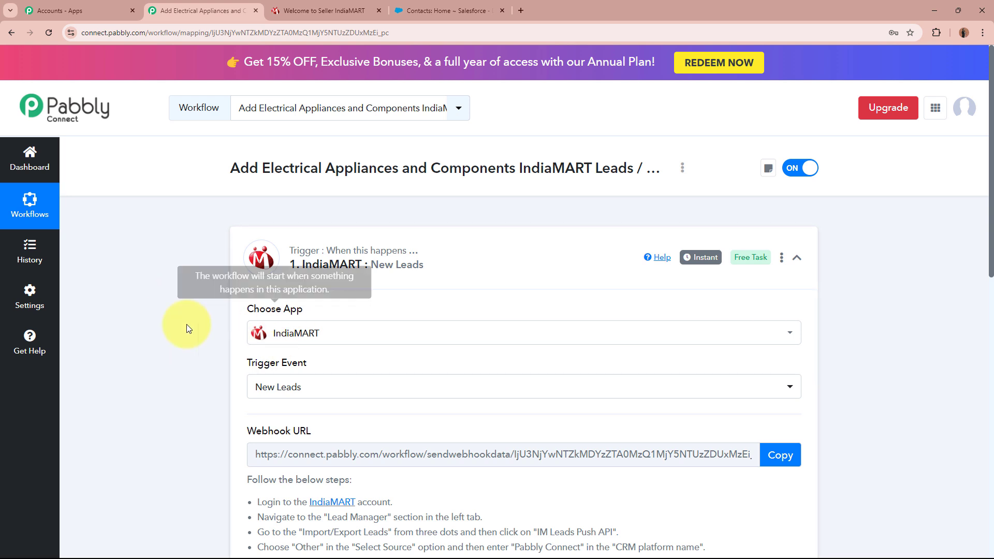
scroll(114, 399, "down", 2)
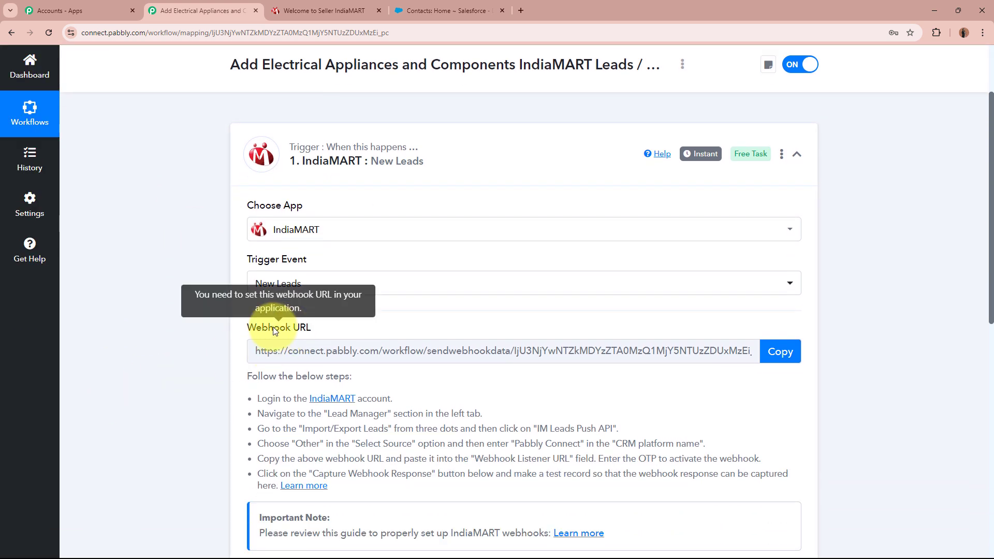
left_click_drag(248, 328, 313, 328)
left_click(118, 374)
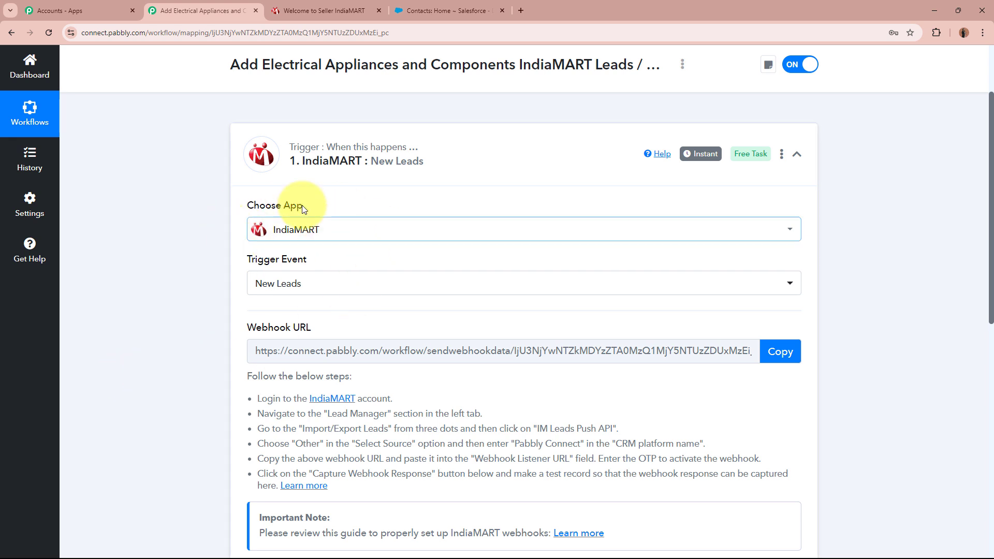
Step: Copy the trigger's webhook URL and switch to the IndiaMART seller dashboard
left_click_drag(245, 376, 332, 518)
left_click(263, 440)
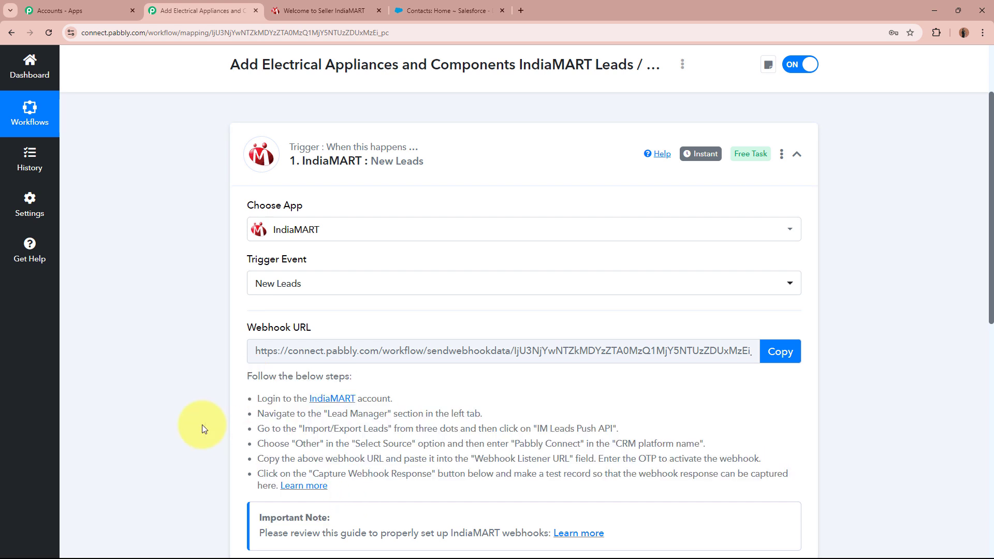
left_click(780, 352)
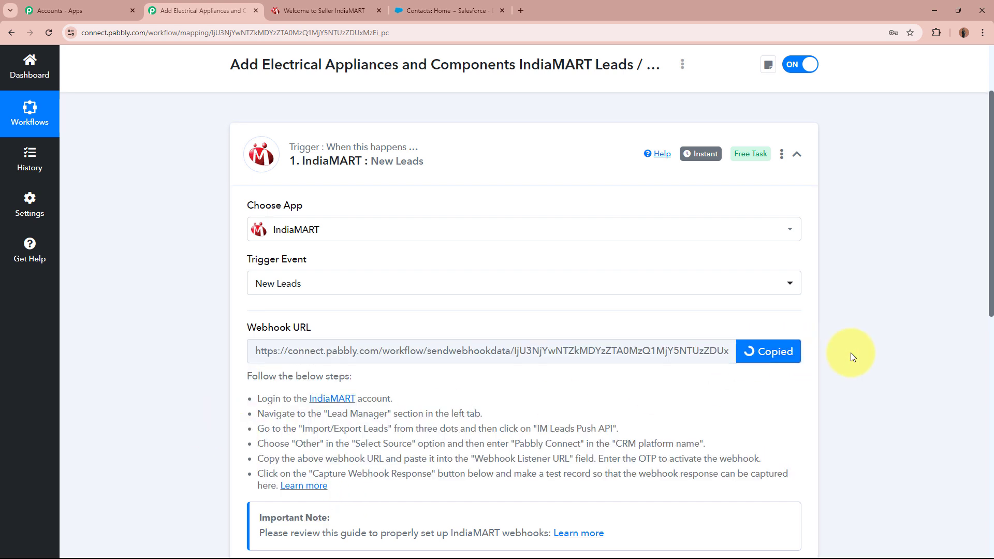
scroll(850, 353, "up", 2)
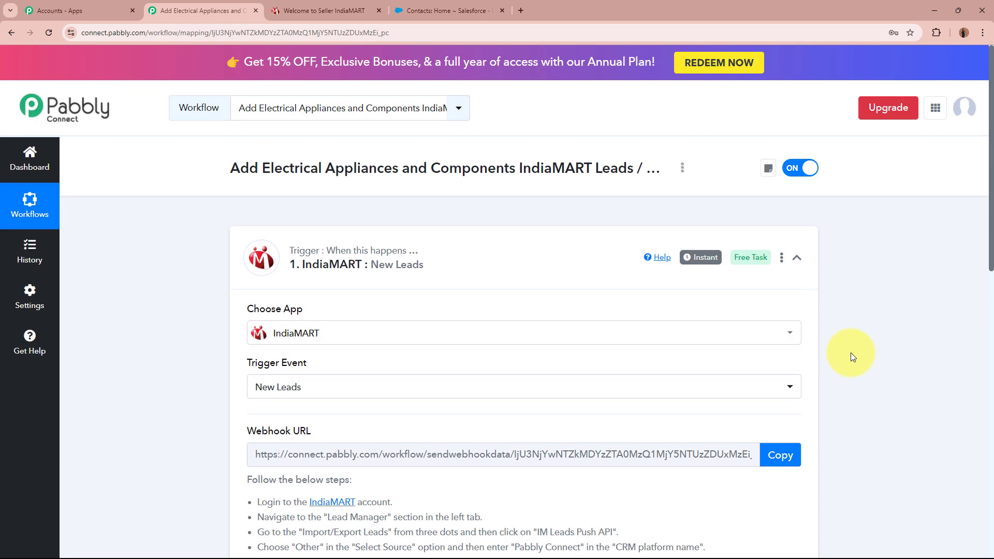
left_click(321, 11)
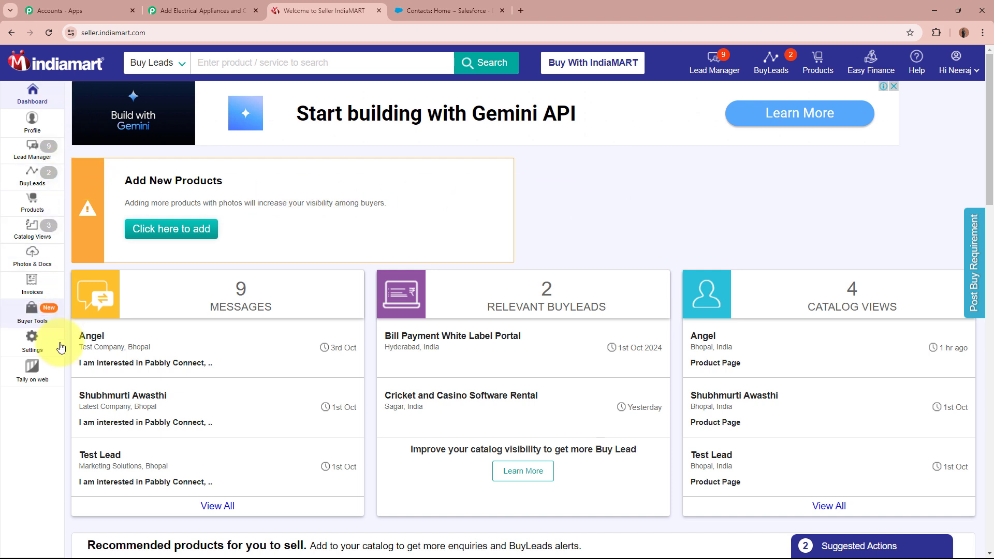
Step: From Lead Manager, open Import/Export Leads > Push API and set the source to Other
left_click(40, 147)
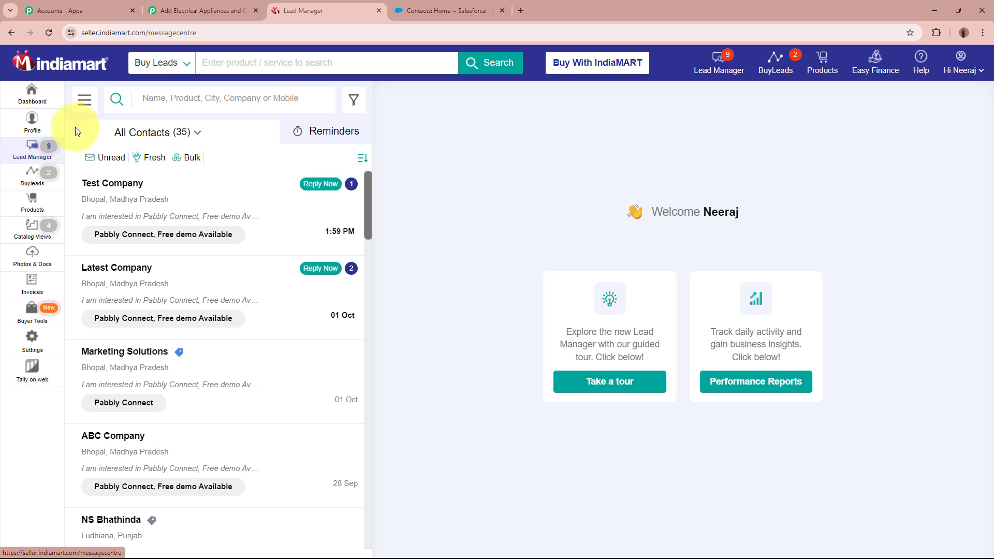
left_click(87, 107)
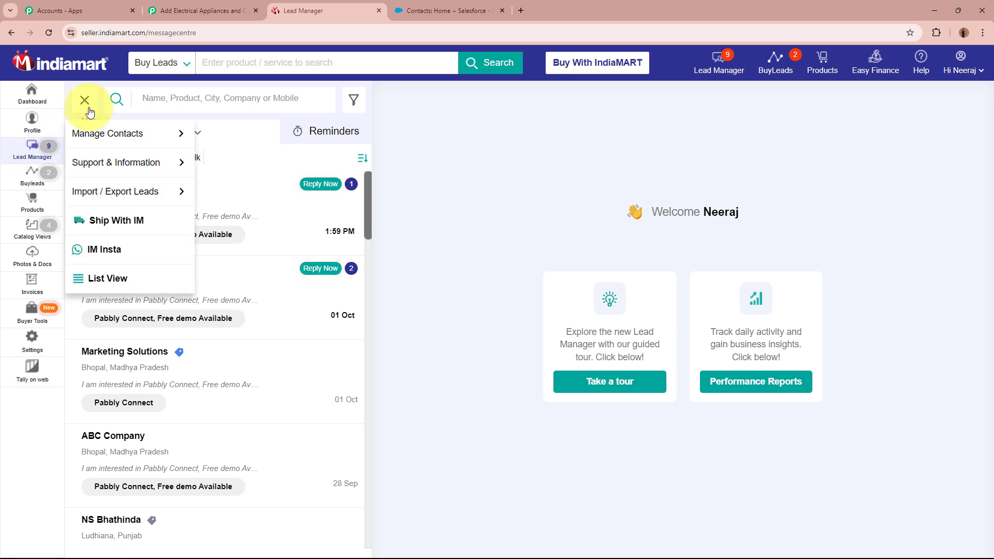
mouse_move(89, 194)
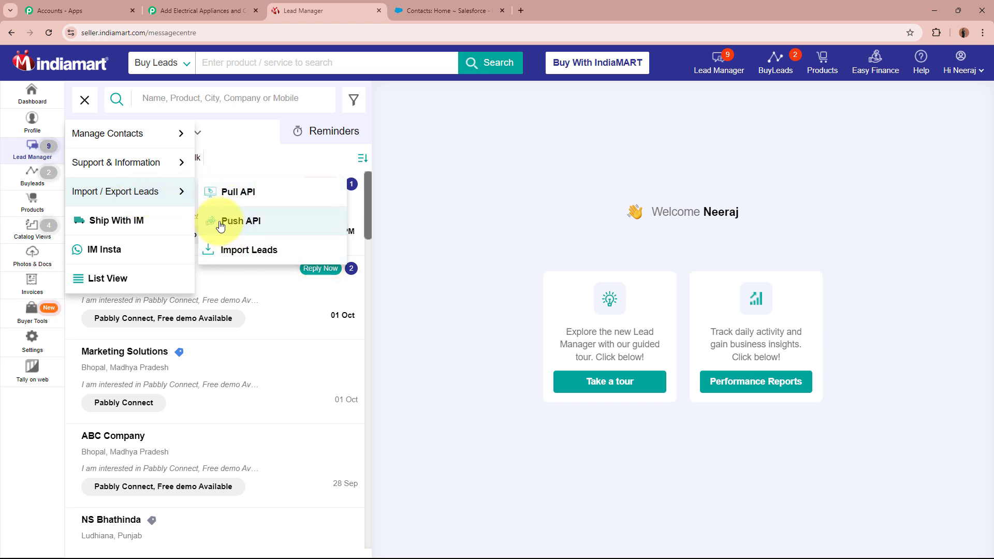
left_click(250, 221)
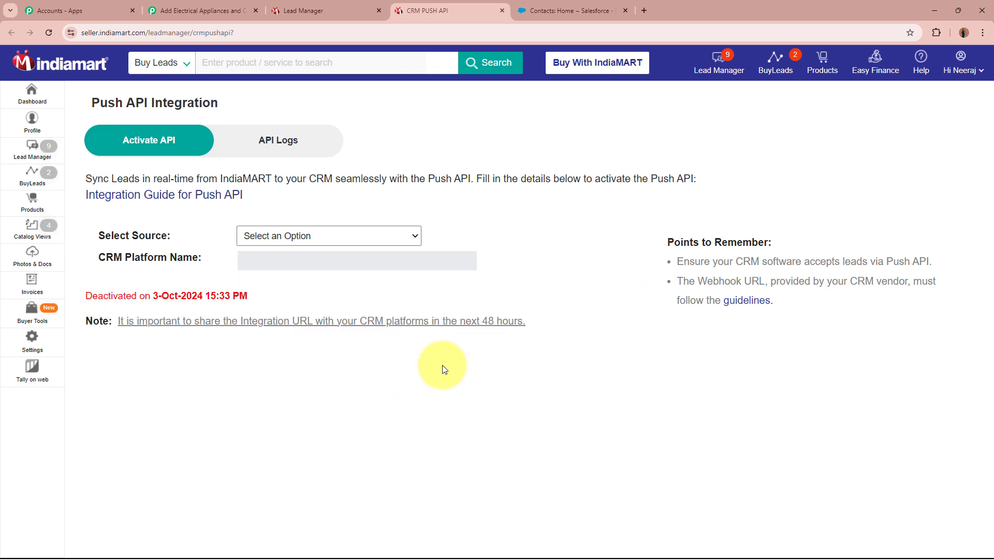
left_click_drag(91, 234, 169, 237)
left_click(294, 238)
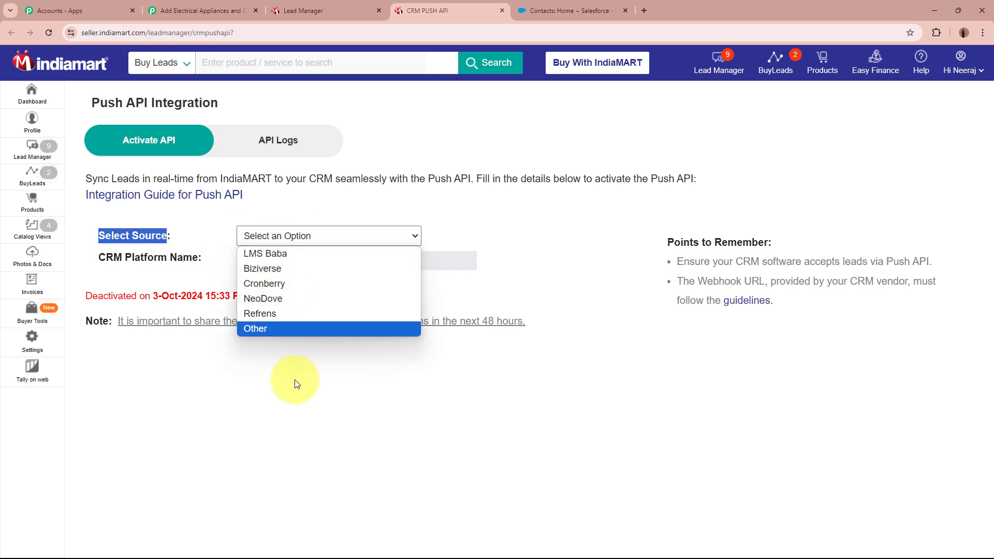
left_click(274, 328)
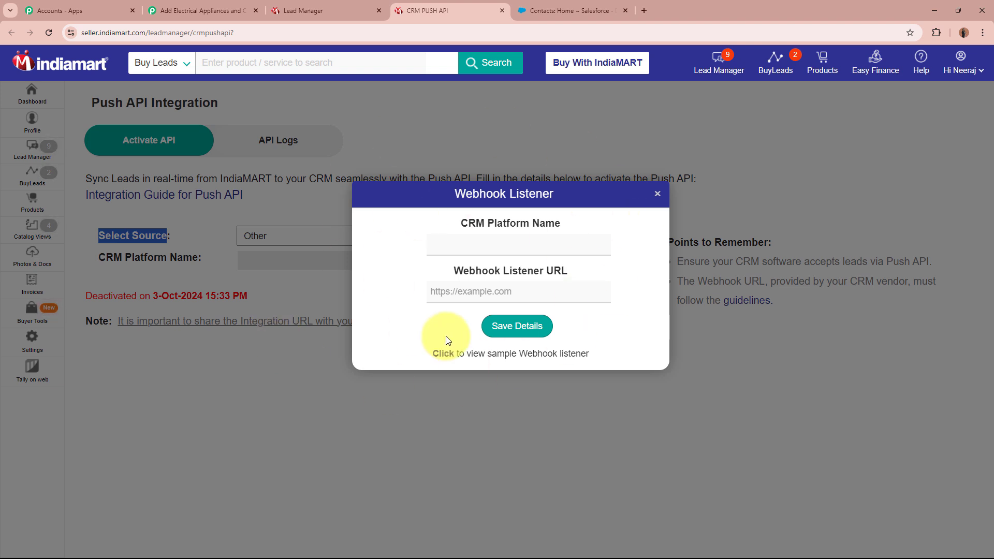
Step: Save 'Pabbly Connect' as CRM Platform Name with the pasted Pabbly webhook URL
left_click(515, 251)
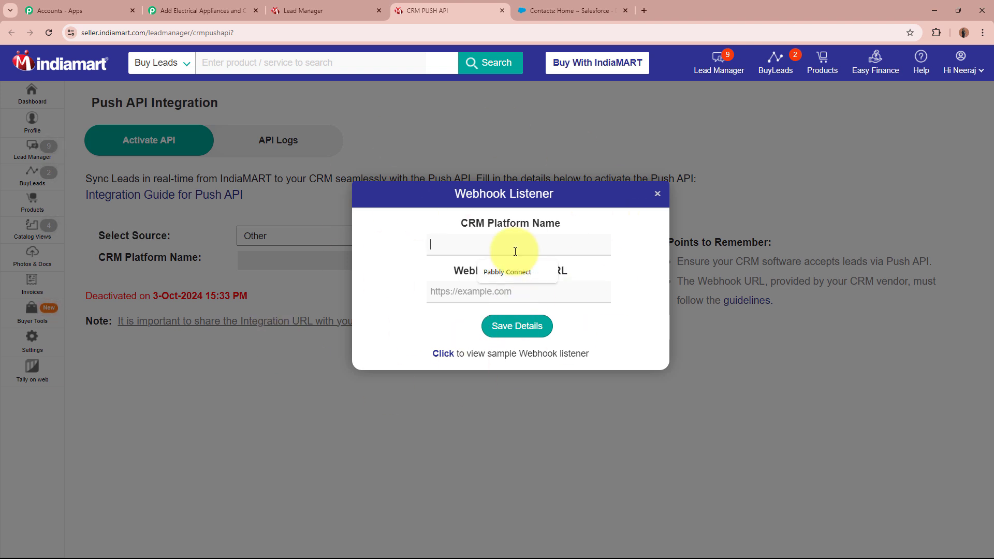
type("Pabbly Connect")
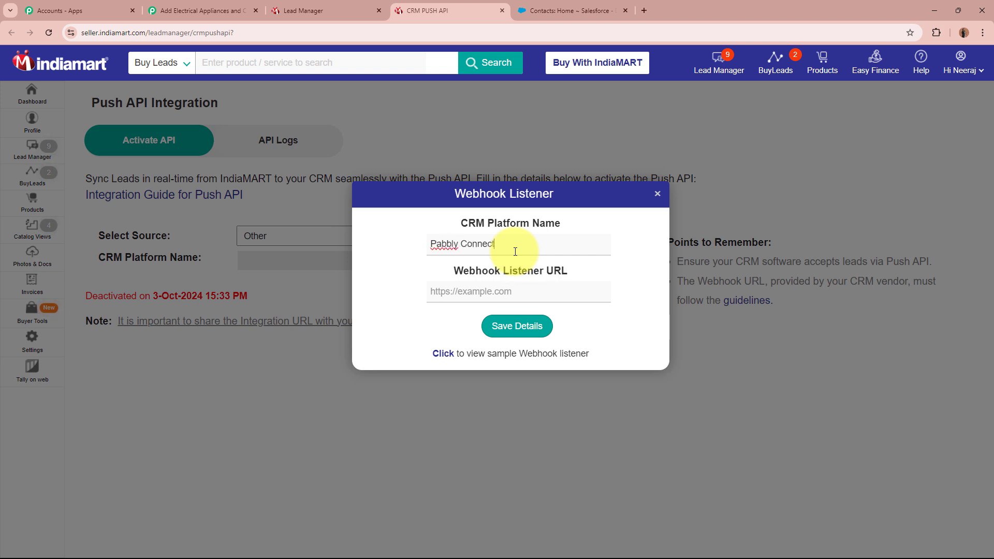
left_click(501, 294)
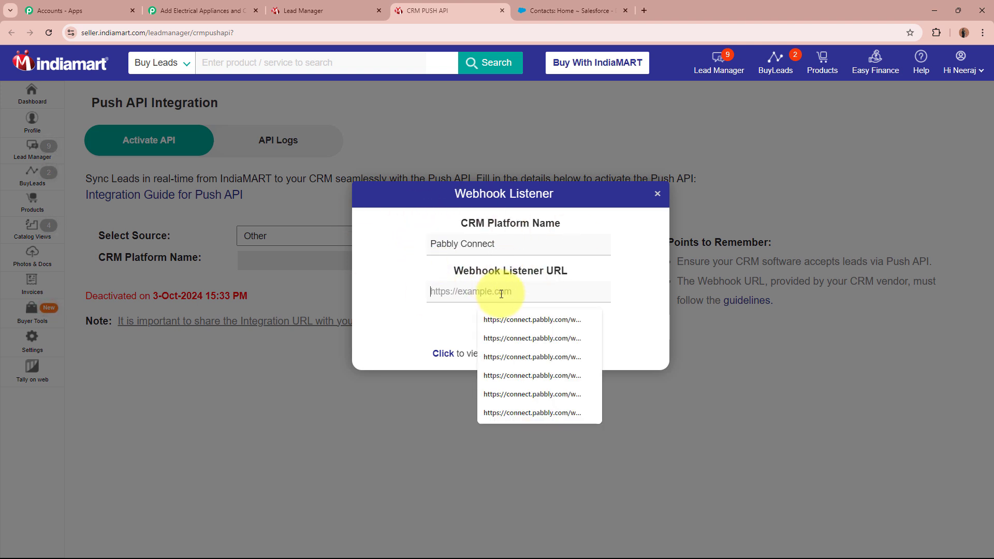
key("ctrl+v")
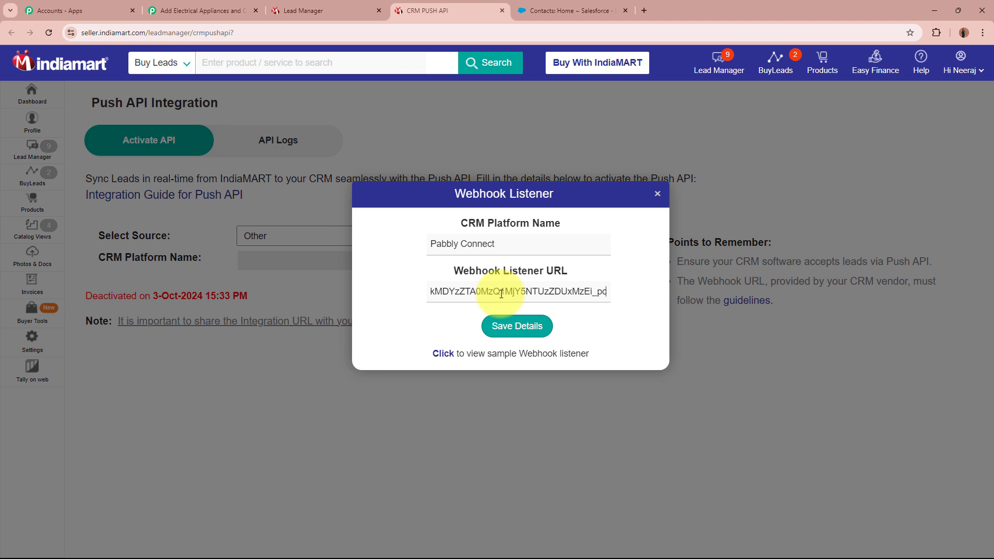
left_click(418, 318)
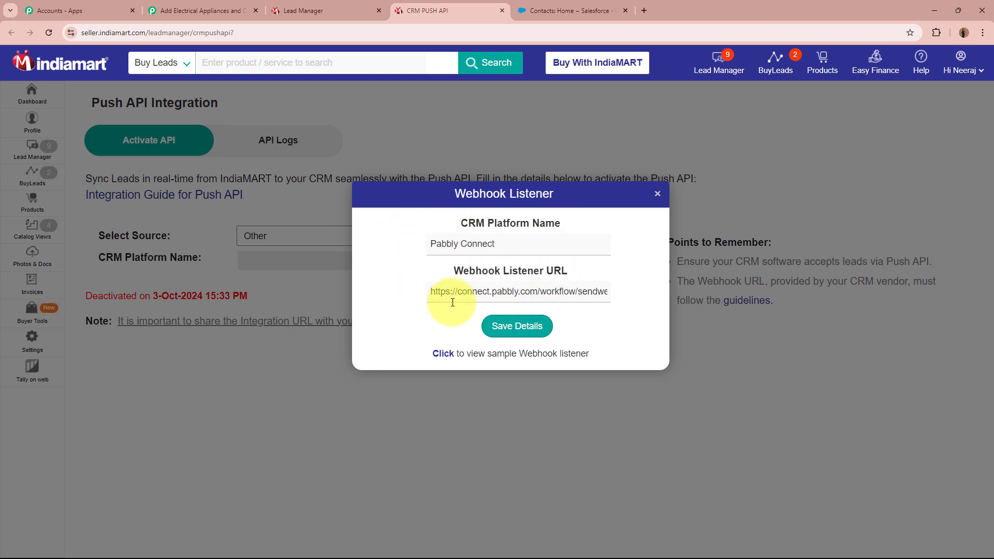
left_click(547, 330)
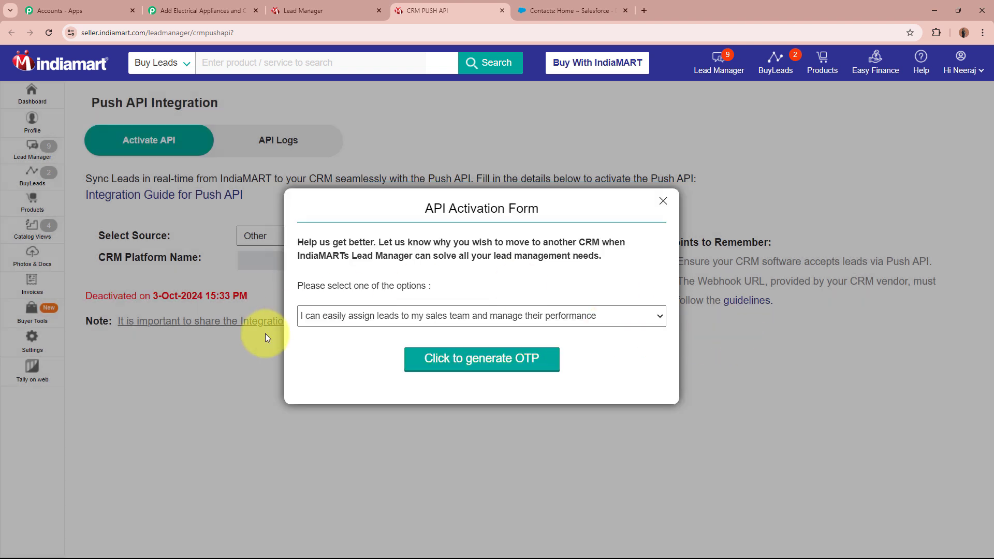
Step: Keep the first activation reason and generate the OTP to activate the integration
left_click(371, 314)
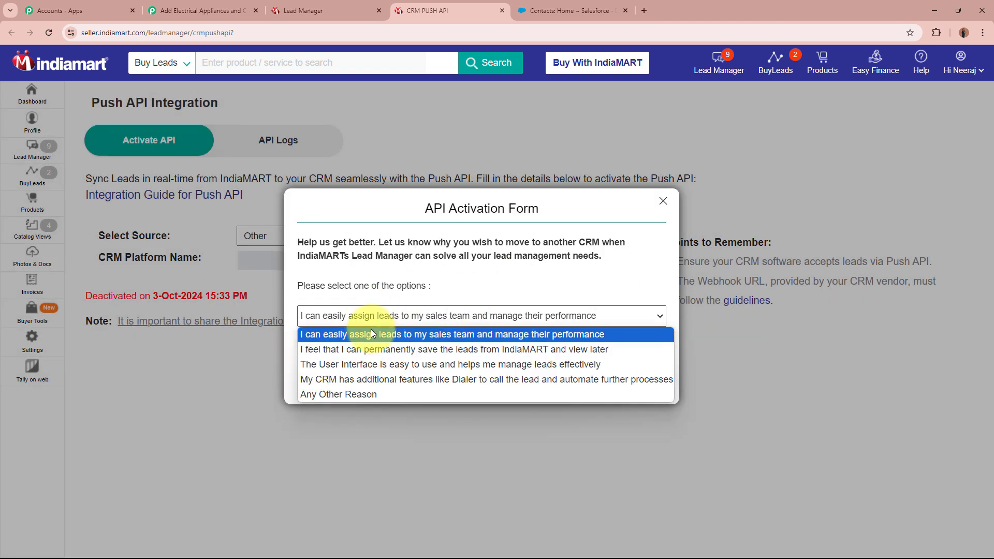
left_click(371, 334)
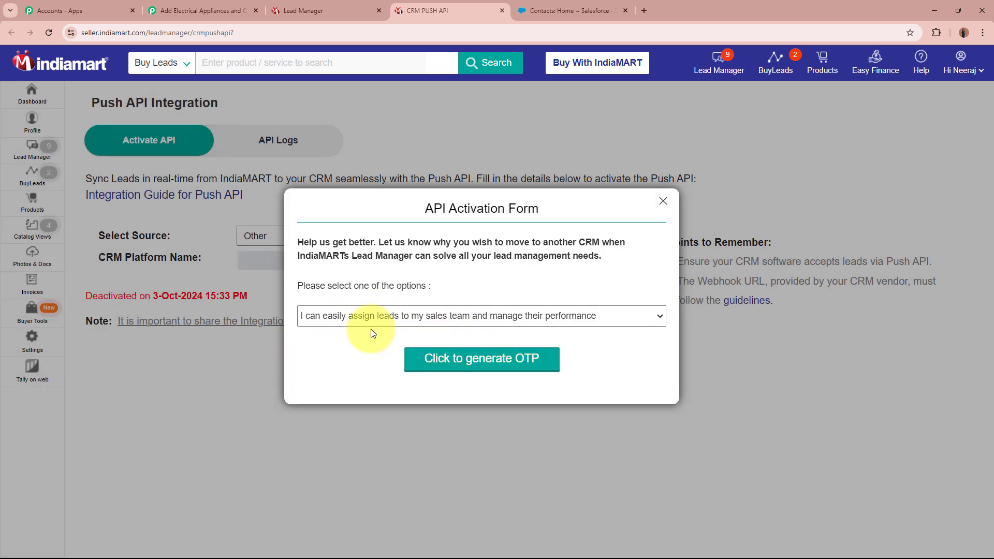
left_click(520, 365)
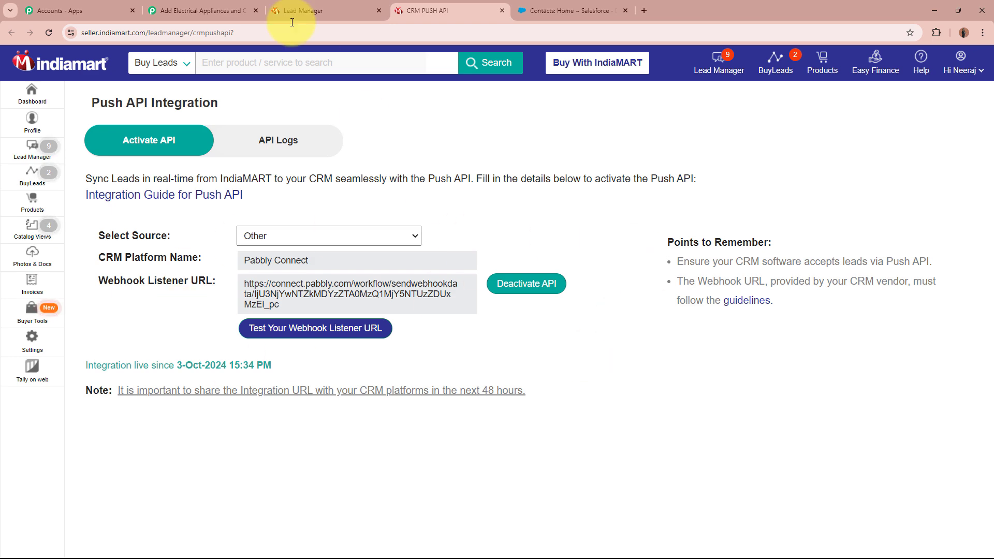
Step: Return to the Pabbly Connect workflow and confirm the IndiaMART trigger is waiting for a webhook response
left_click(217, 11)
scroll(173, 352, "down", 3)
scroll(172, 348, "down", 5)
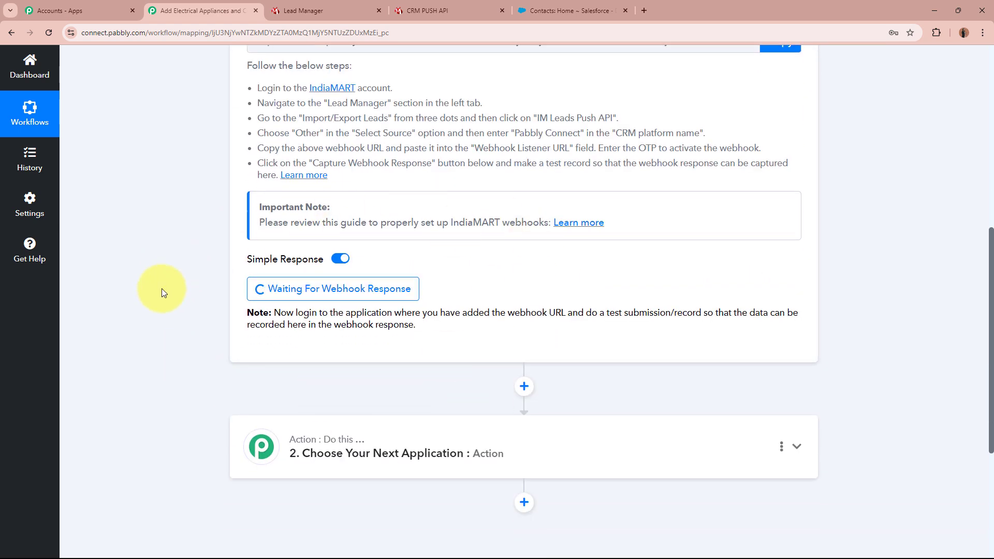
scroll(161, 293, "up", 1)
scroll(161, 288, "up", 7)
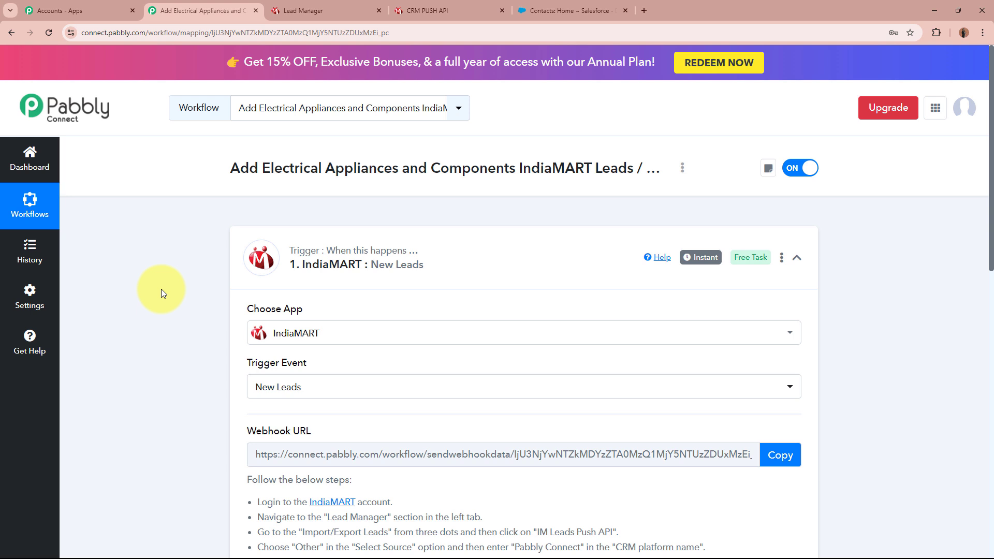
scroll(161, 290, "down", 8)
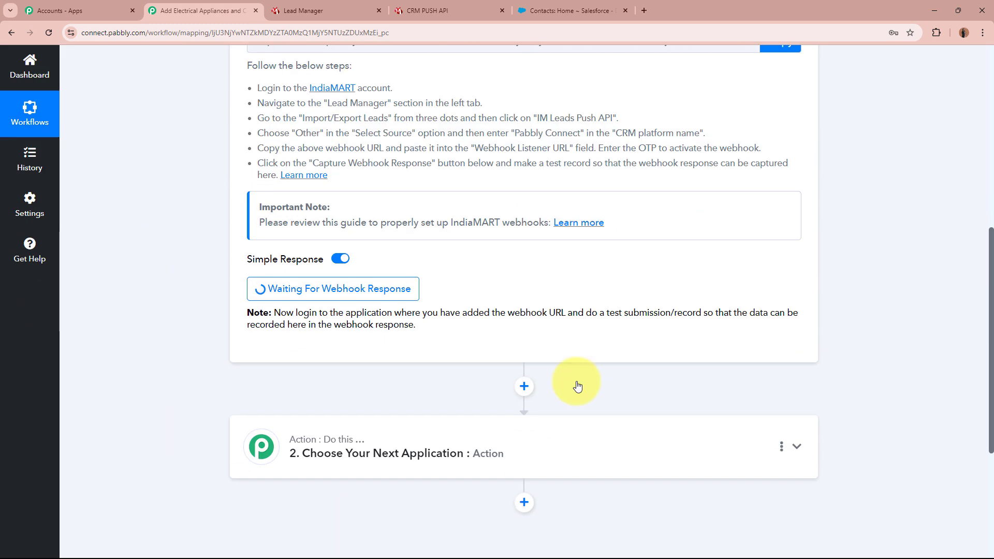
scroll(175, 299, "up", 8)
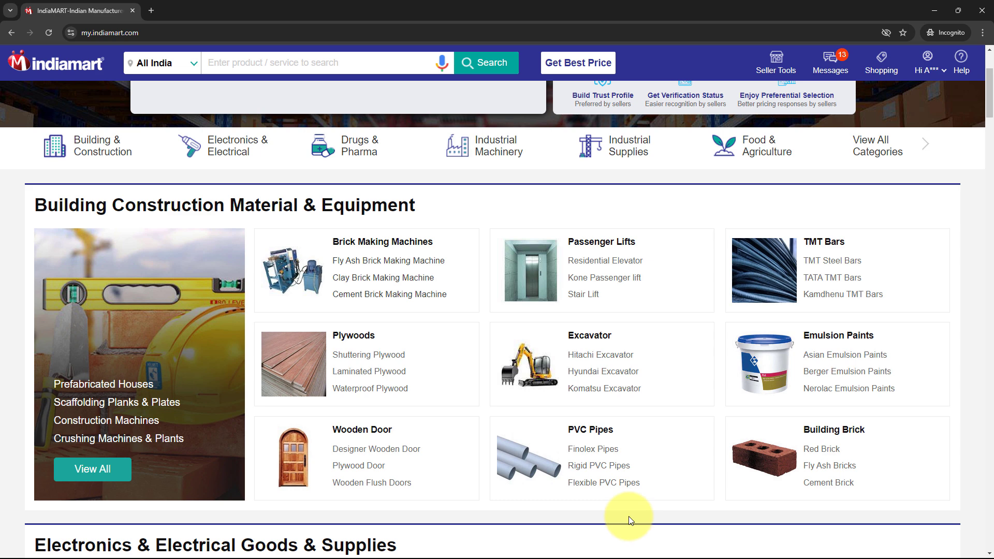
Step: Search IndiaMART for Magnet Brains Software Technology Pvt. Ltd. and open its supplier contact form
left_click(317, 60)
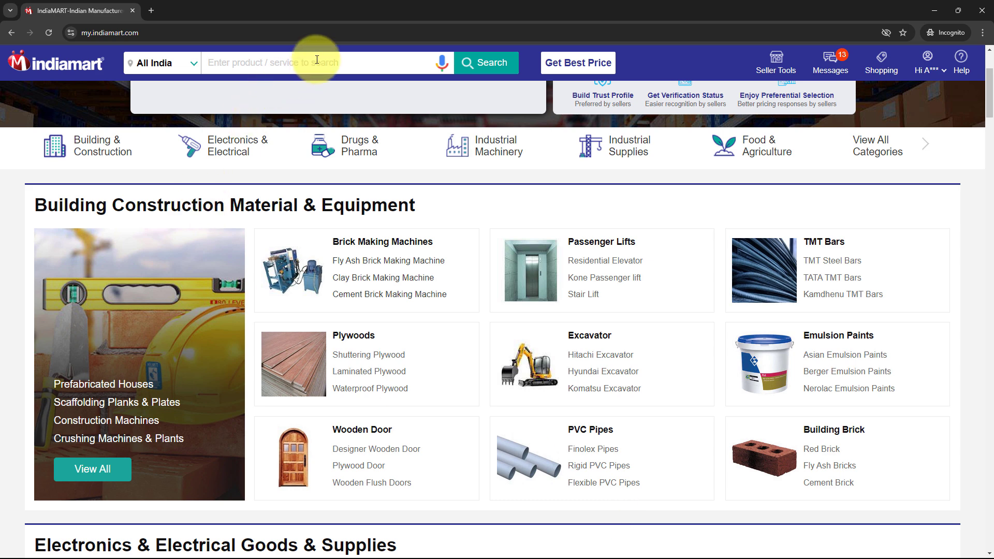
type("Maget Brain")
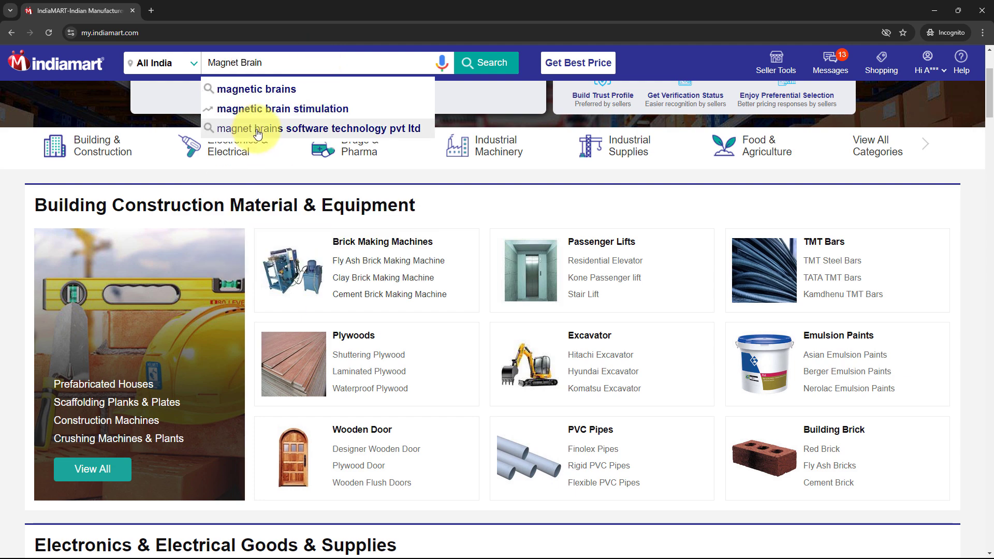
left_click(258, 130)
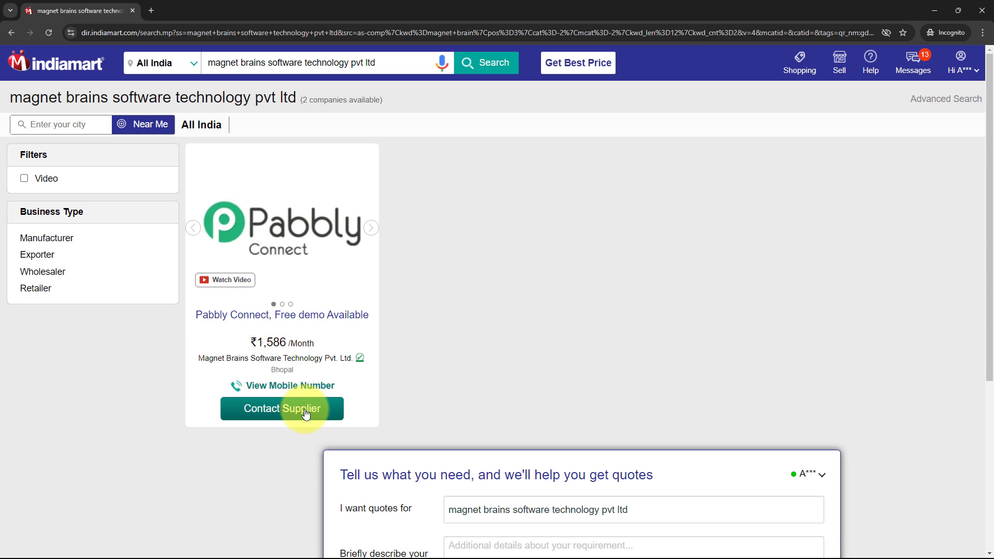
left_click(306, 413)
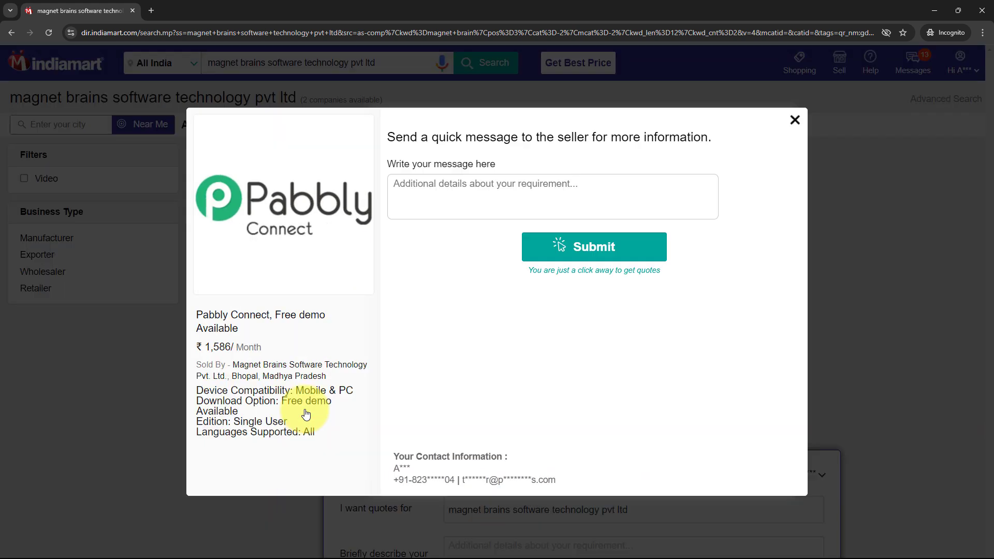
Step: Send the enquiry 'Looking for bulk electrical appliances such as fans and lights.' to the seller
left_click(450, 184)
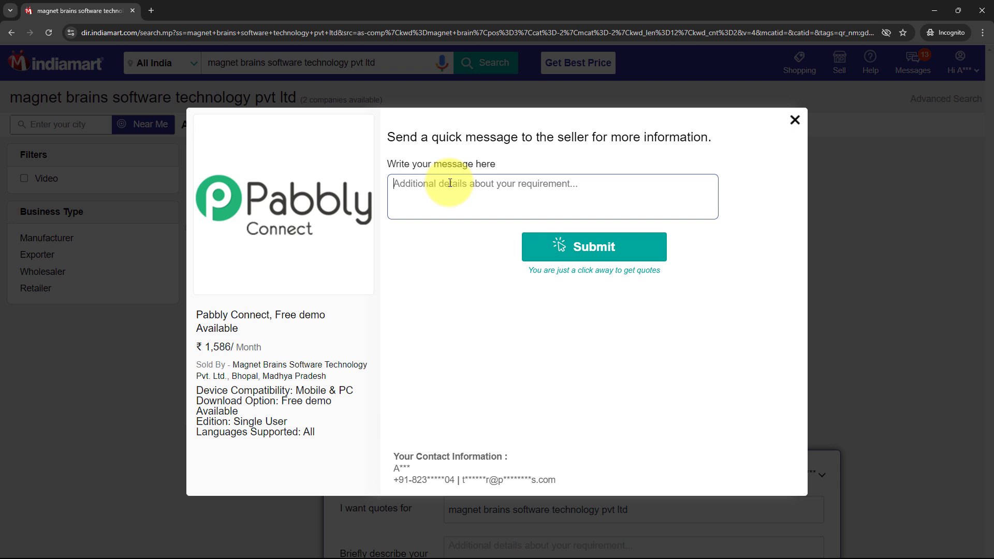
type("Looking for bulk electrical appliances such as fans and lights.")
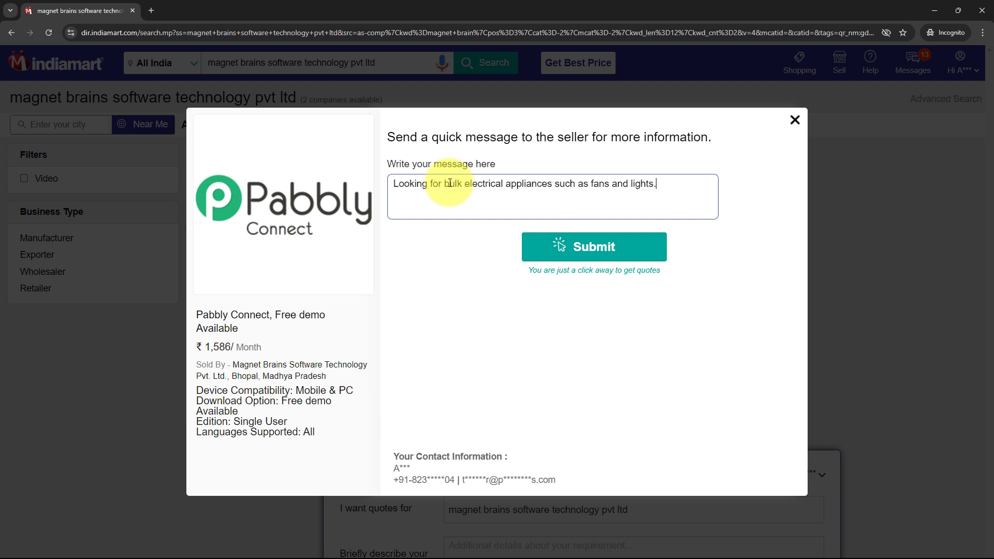
left_click_drag(409, 184, 575, 190)
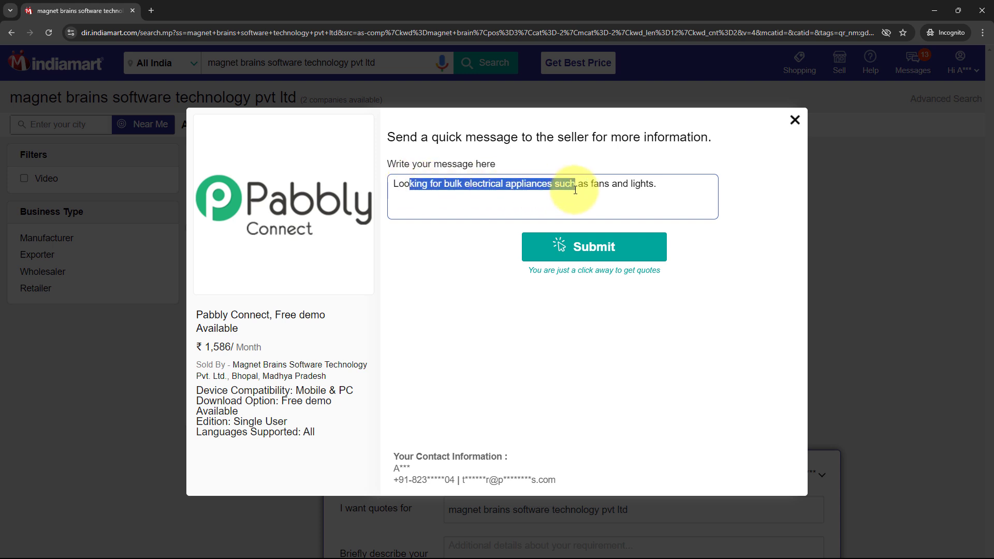
left_click(666, 185)
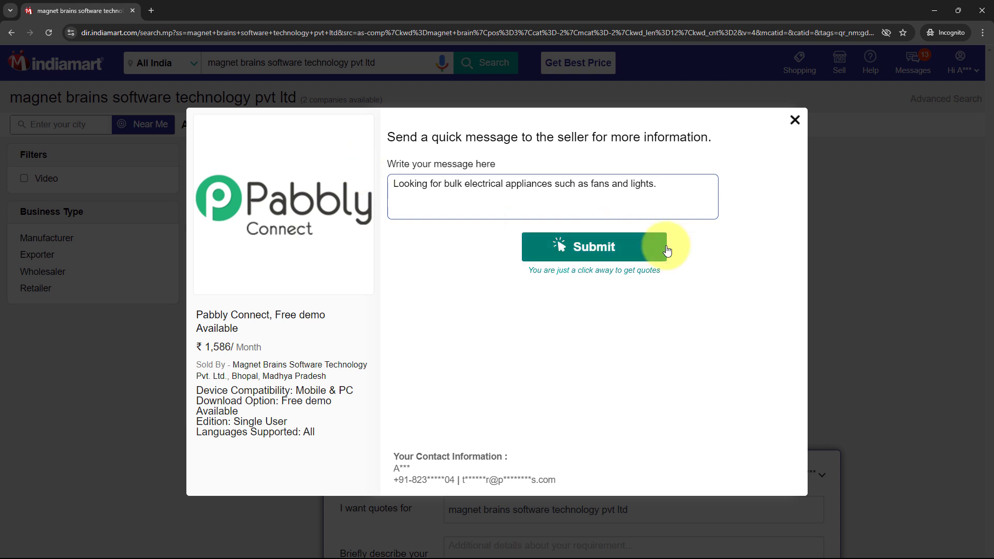
left_click(651, 247)
Step: Enter the GST number and submit it to complete the enquiry
left_click(546, 196)
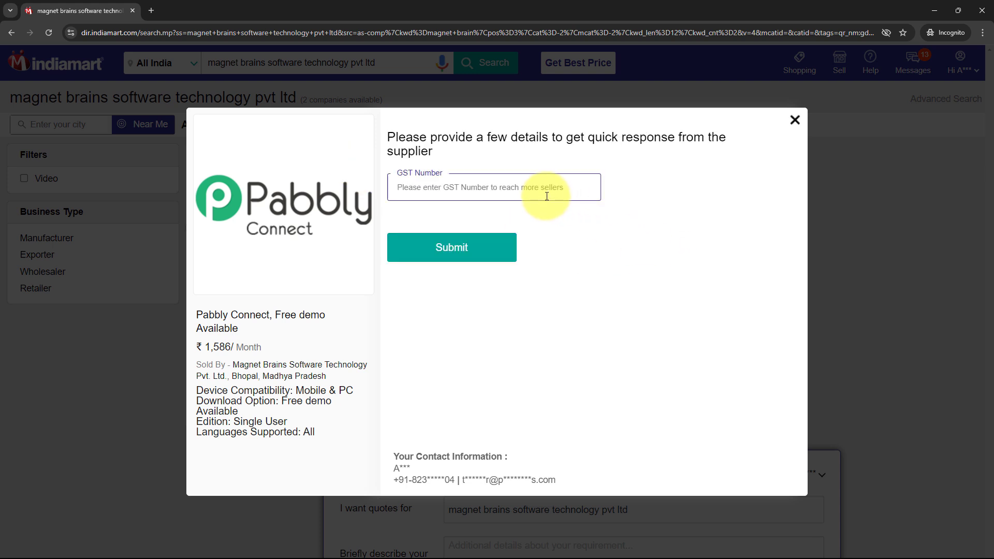
type("123457")
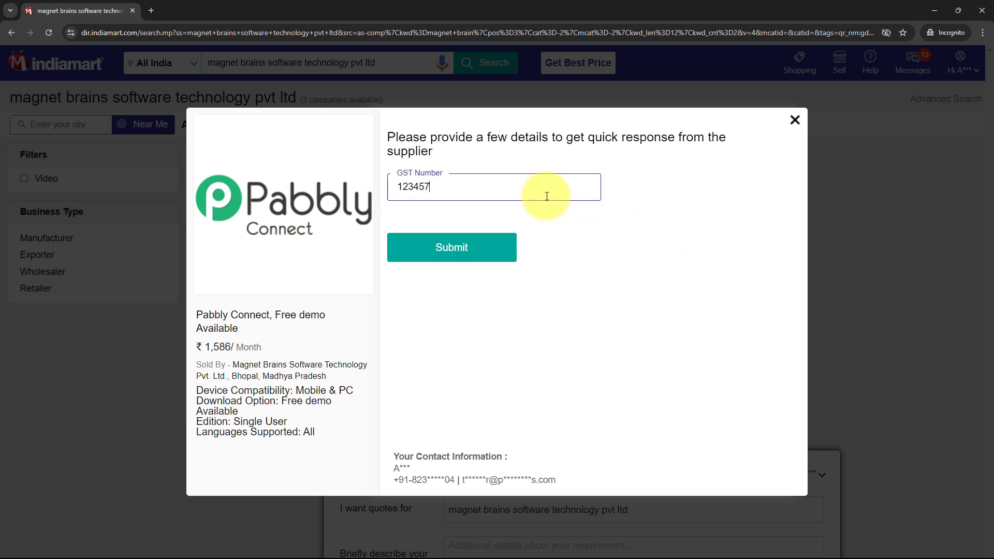
type("89740")
left_click(472, 259)
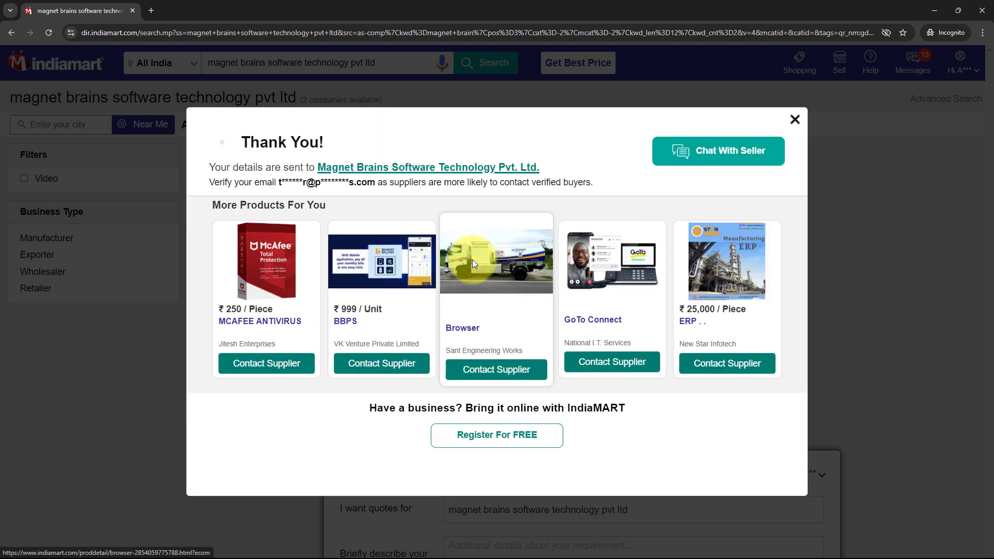
left_click_drag(205, 168, 300, 172)
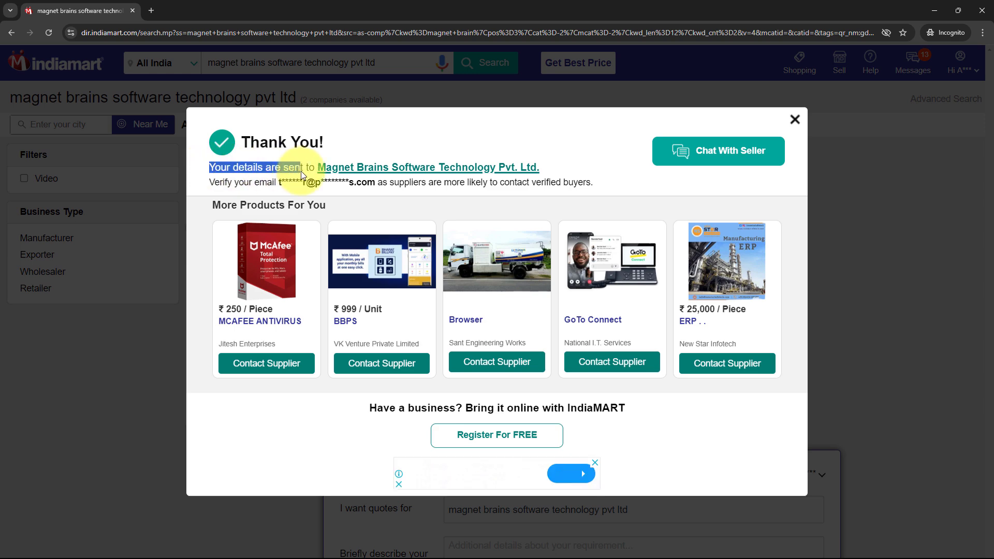
left_click(300, 172)
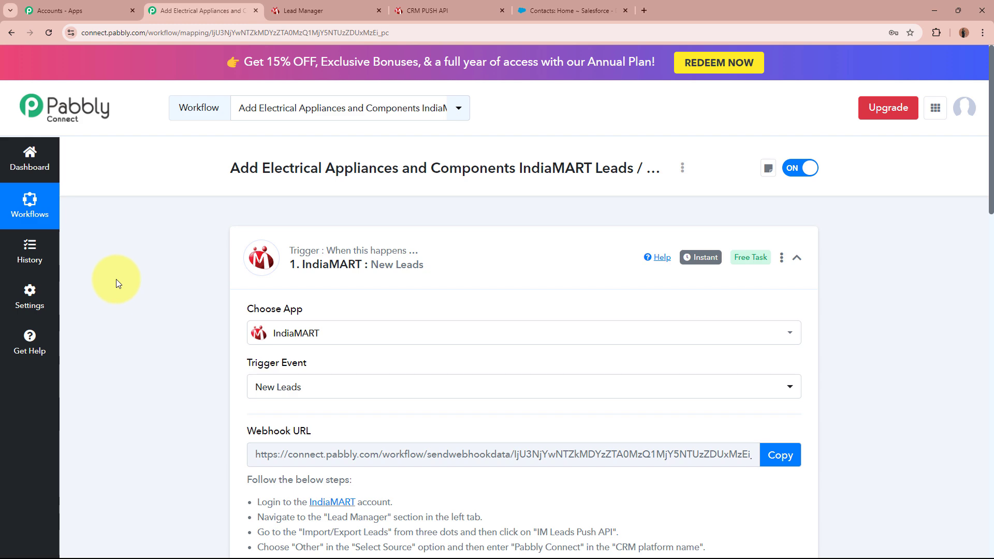
Step: Review the captured unique query ID, response subject and sender state Madhya Pradesh
scroll(116, 278, "down", 3)
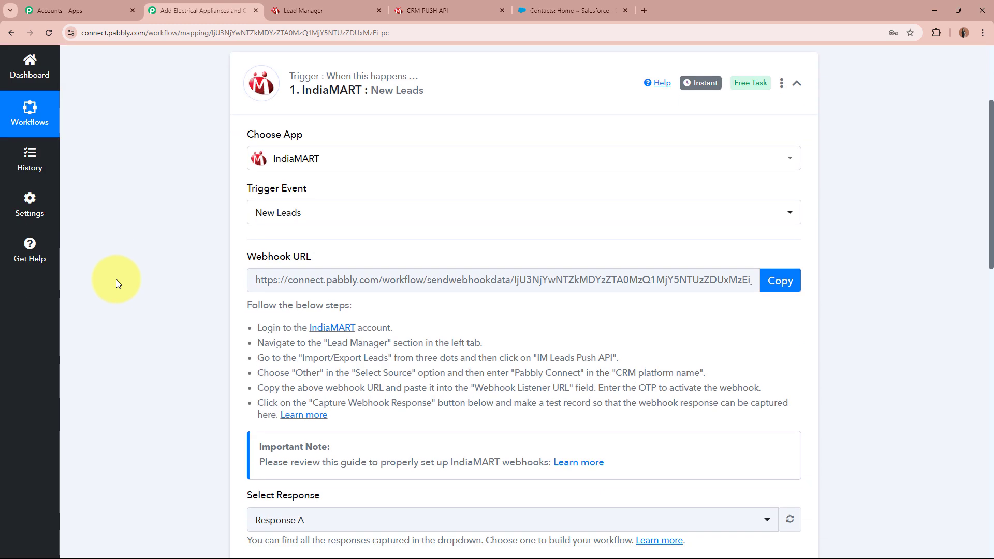
scroll(116, 278, "down", 10)
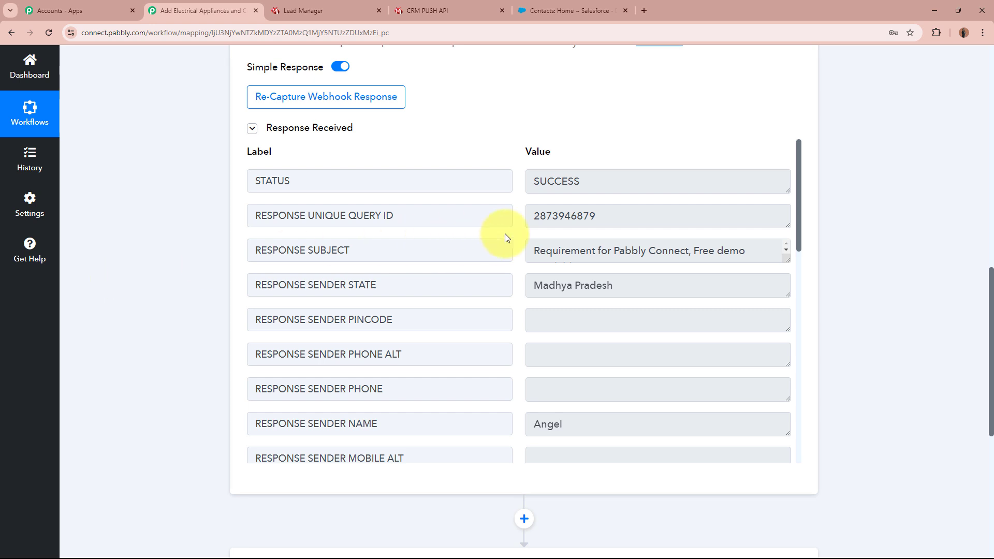
double_click(599, 214)
left_click(628, 214)
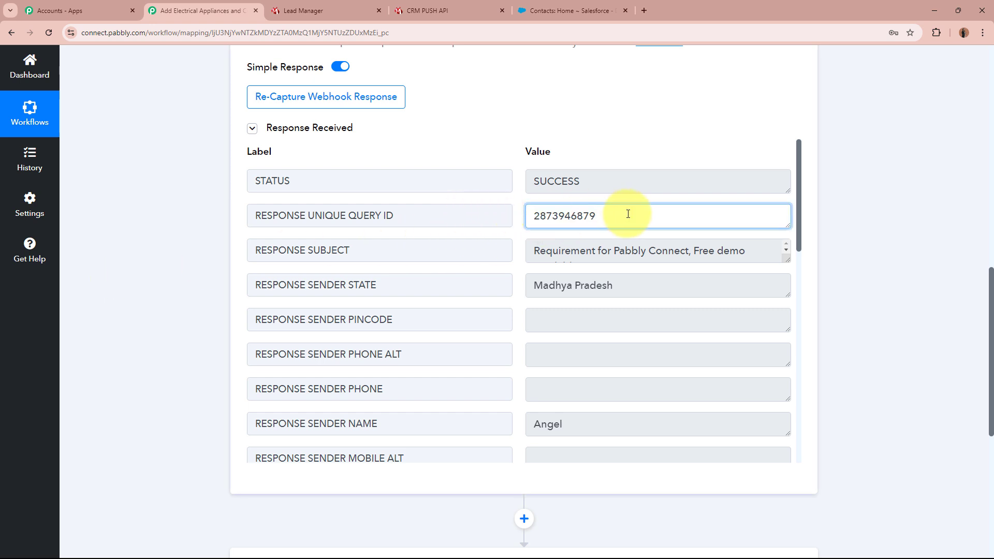
left_click_drag(528, 242, 520, 291)
left_click(632, 247)
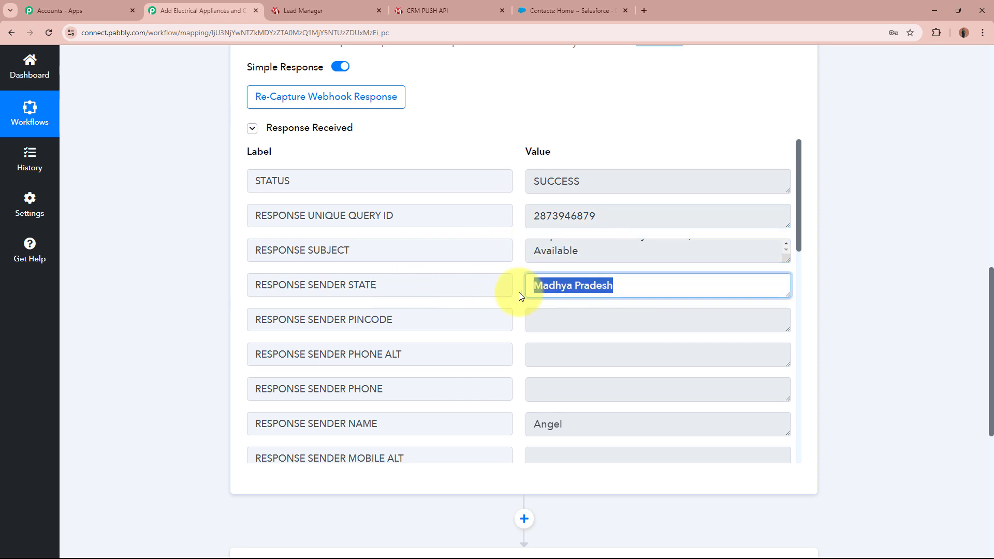
left_click_drag(571, 428, 506, 421)
left_click(862, 400)
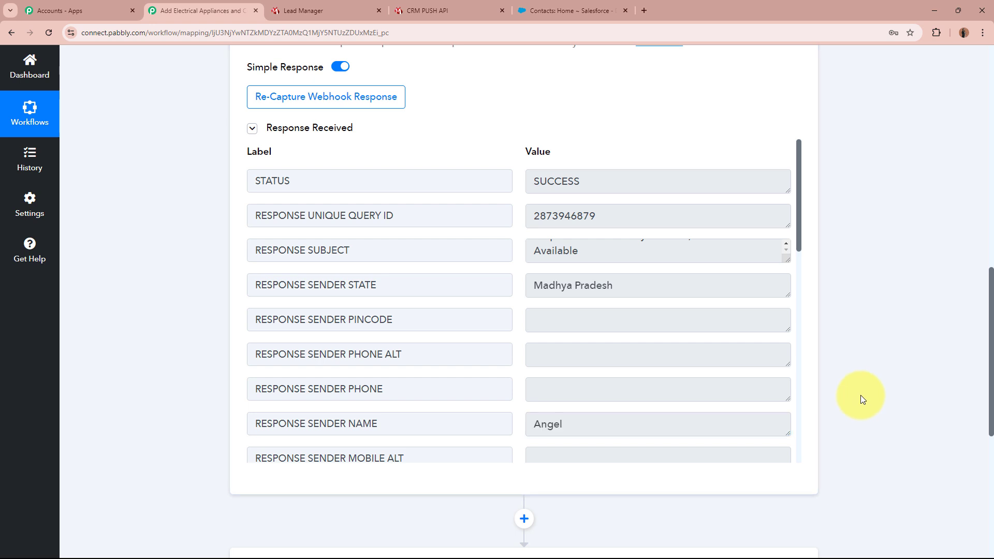
Step: Review the sender's mobile, email, country code IN, Test Company, Bhopal city and address
scroll(699, 201, "down", 6)
left_click_drag(644, 192, 506, 184)
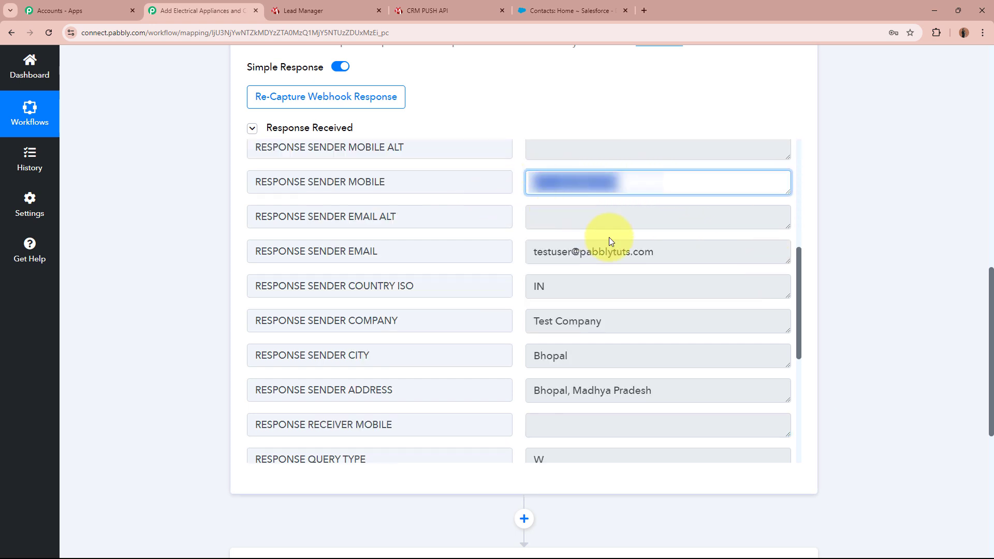
left_click(648, 247)
left_click_drag(648, 247, 555, 251)
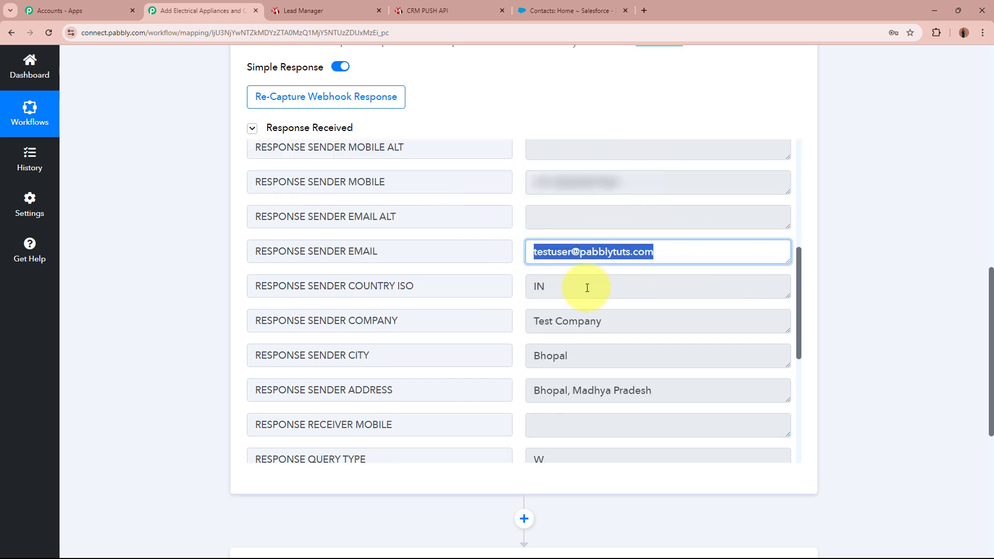
left_click_drag(586, 284, 480, 294)
left_click_drag(623, 317, 441, 322)
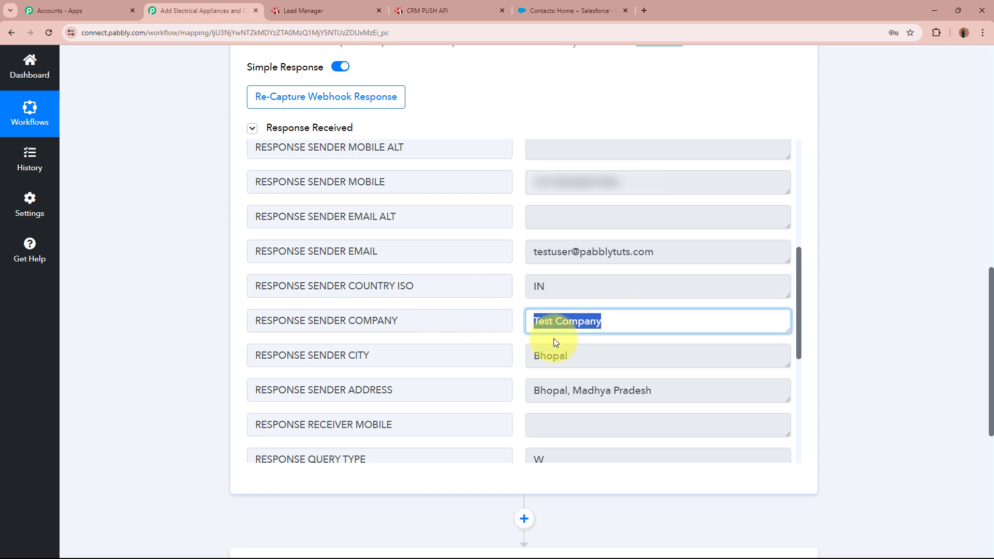
left_click_drag(590, 354, 473, 355)
left_click_drag(739, 399, 428, 399)
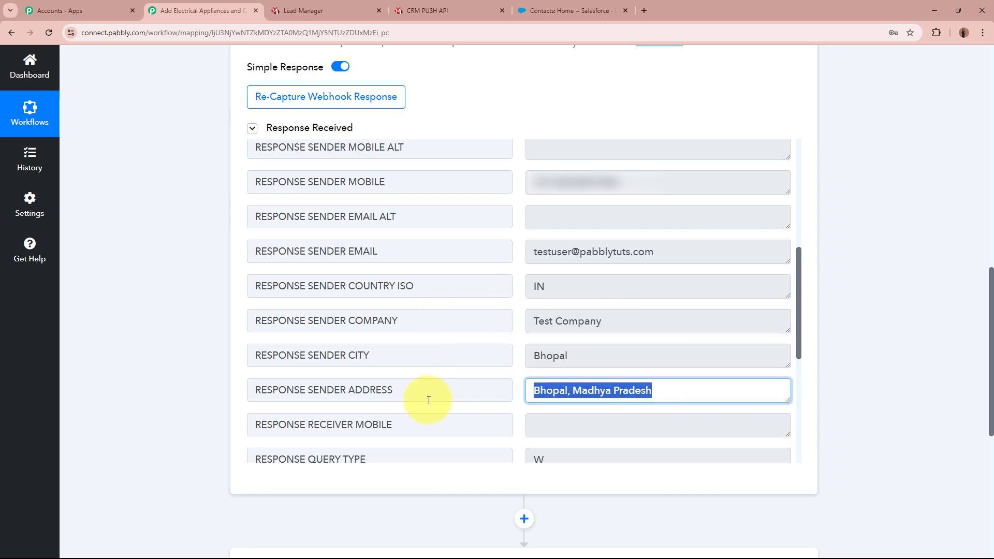
left_click(870, 397)
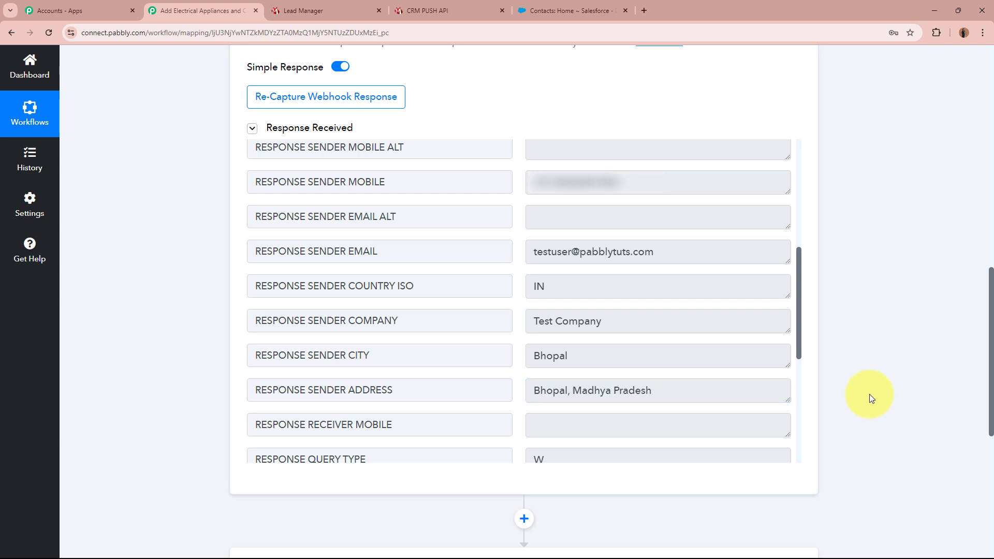
Step: Check the product name and enlarge Message Text to read the full bulk appliances enquiry
scroll(417, 226, "down", 5)
left_click_drag(698, 240, 388, 261)
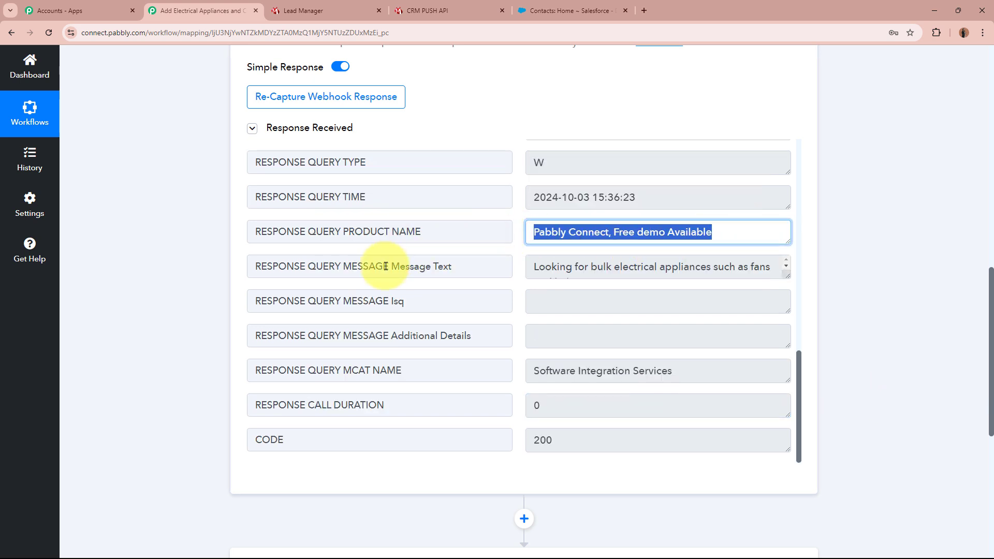
left_click(566, 268)
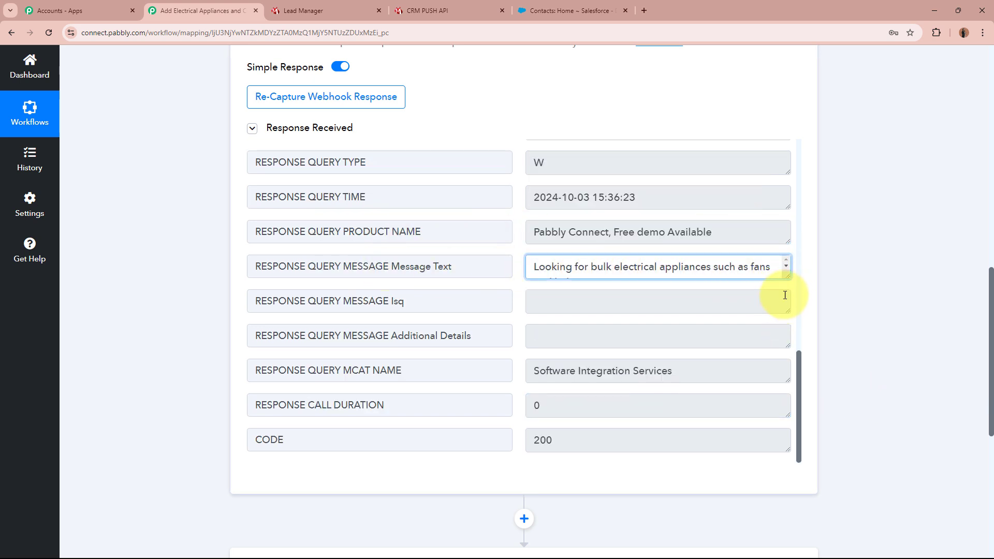
left_click_drag(787, 276, 787, 308)
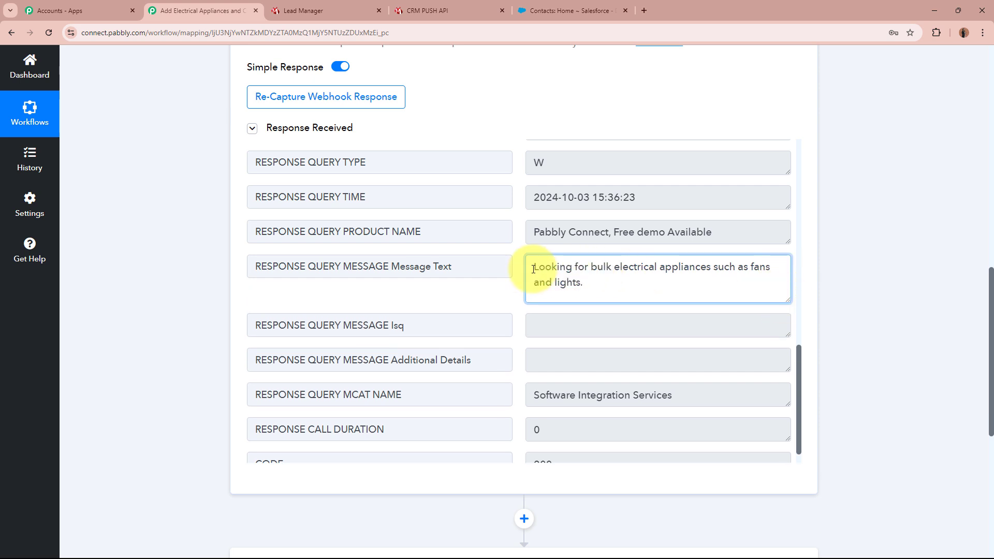
left_click_drag(534, 268, 767, 284)
left_click(767, 284)
left_click(927, 219)
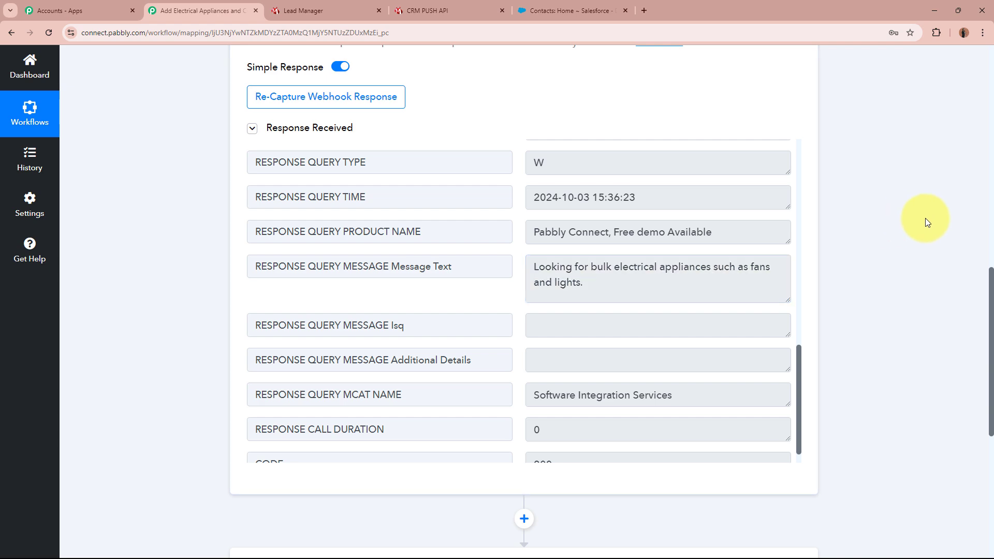
scroll(654, 348, "down", 1)
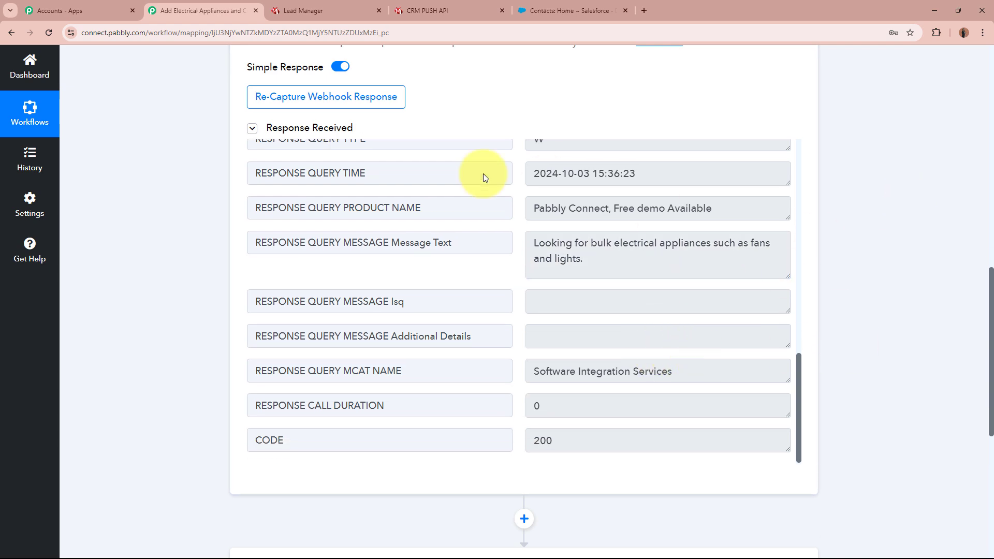
scroll(898, 286, "up", 3)
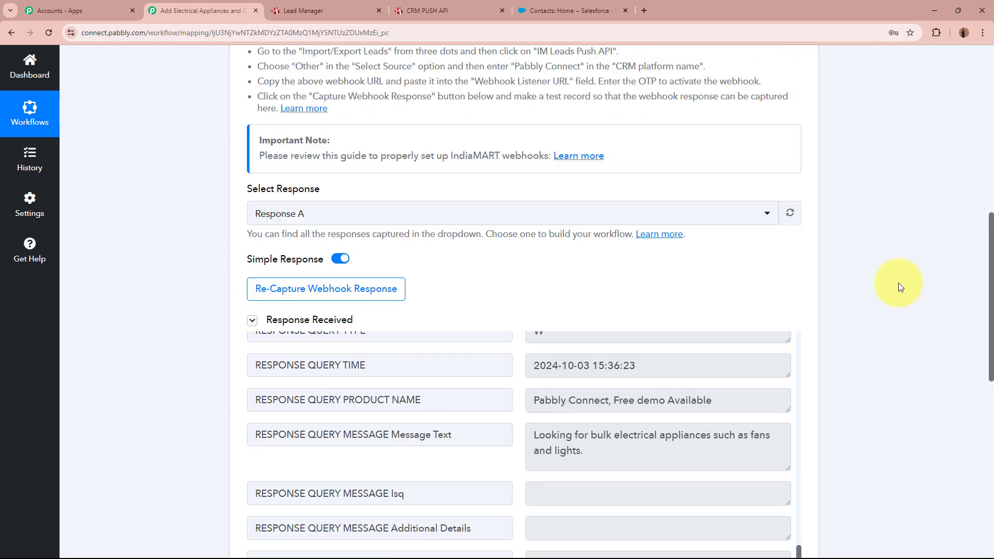
scroll(898, 283, "up", 8)
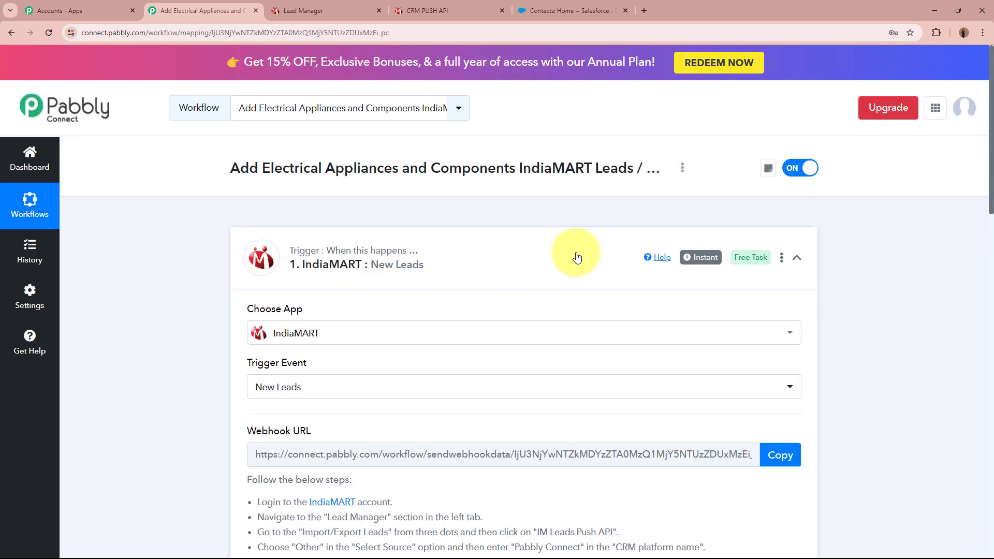
Step: Search 'Sales' in the action step and choose Salesforce as the action app
left_click(577, 257)
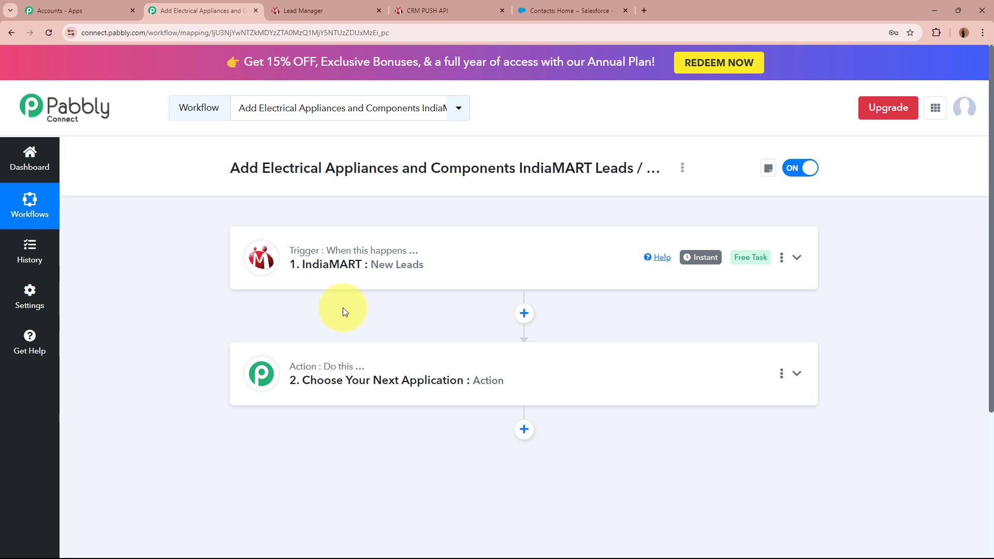
left_click(686, 374)
scroll(687, 375, "down", 4)
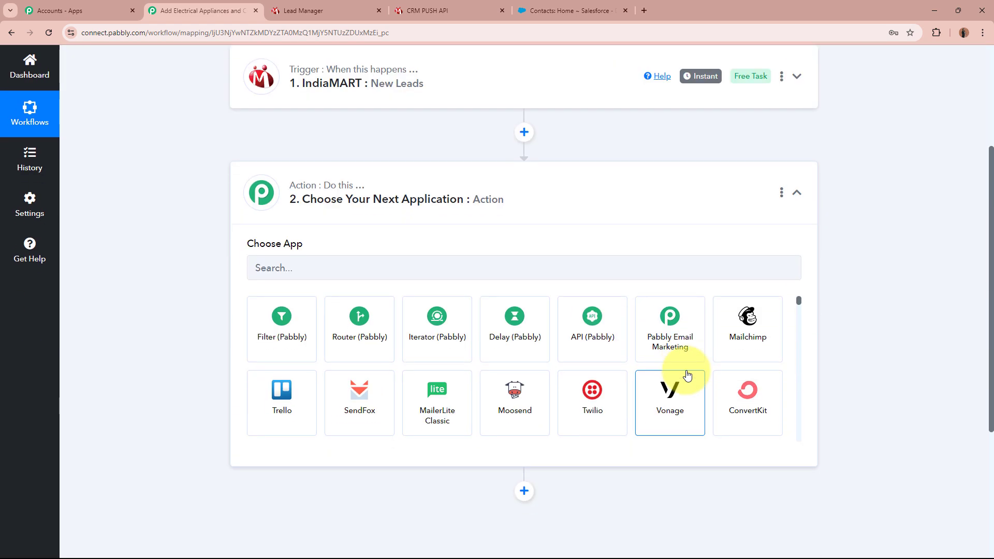
scroll(687, 375, "up", 4)
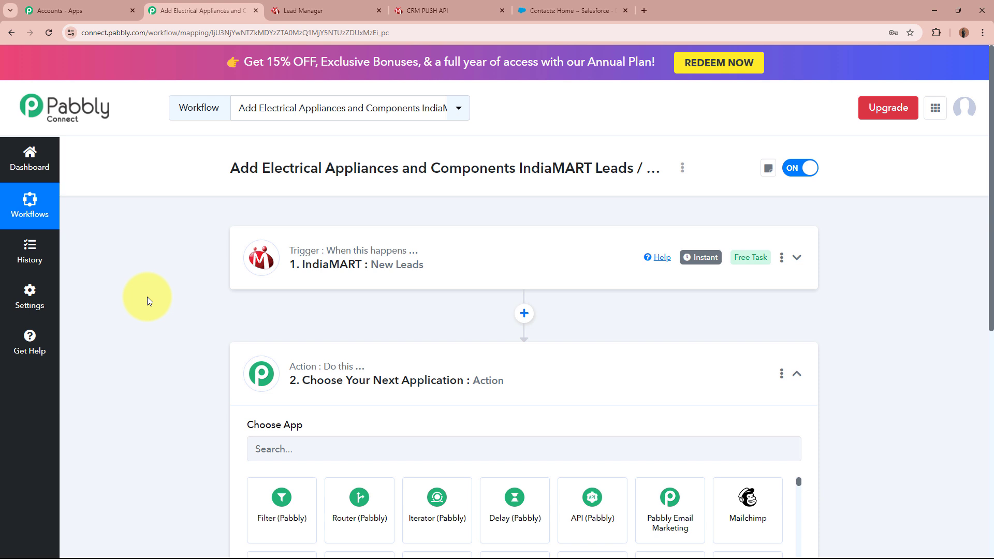
scroll(147, 296, "down", 3)
left_click(377, 290)
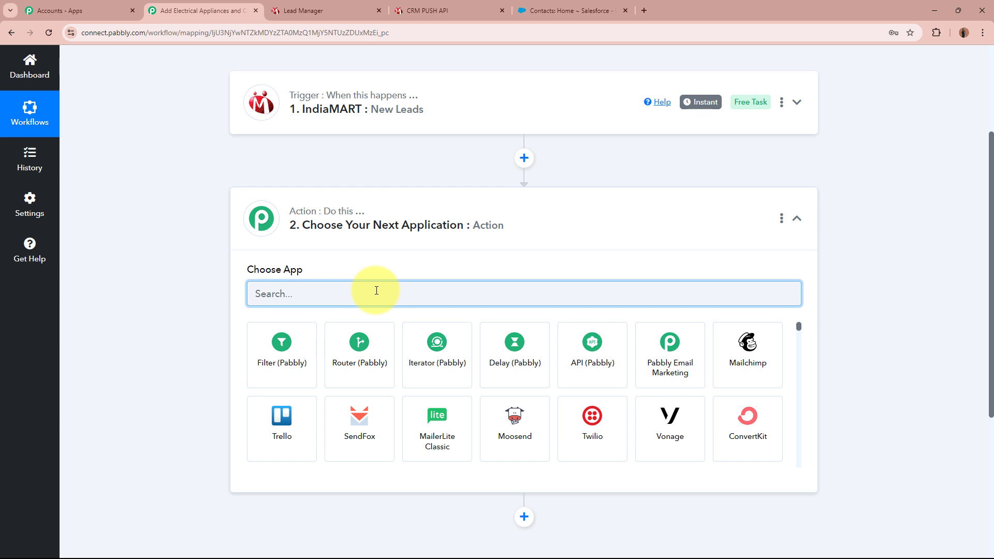
type("Sales")
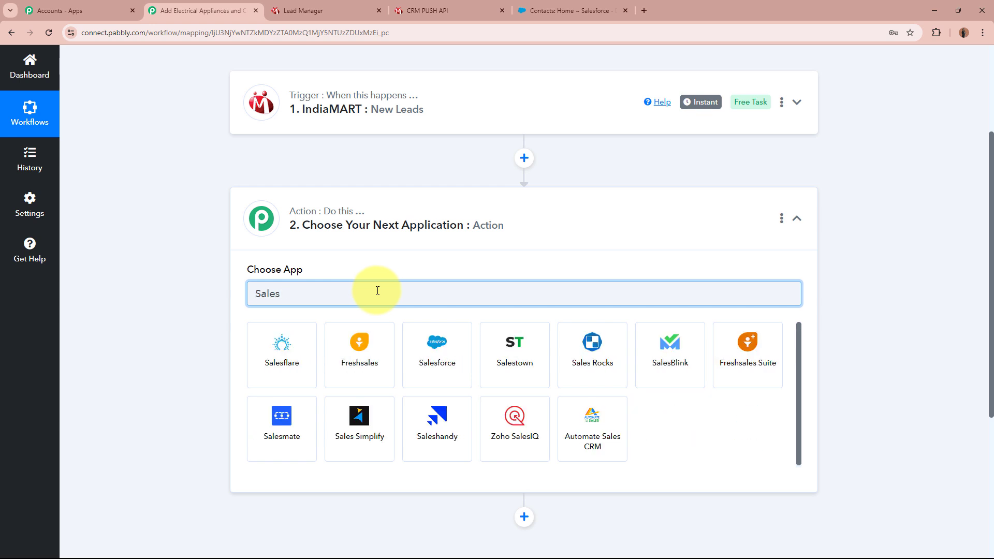
left_click(434, 339)
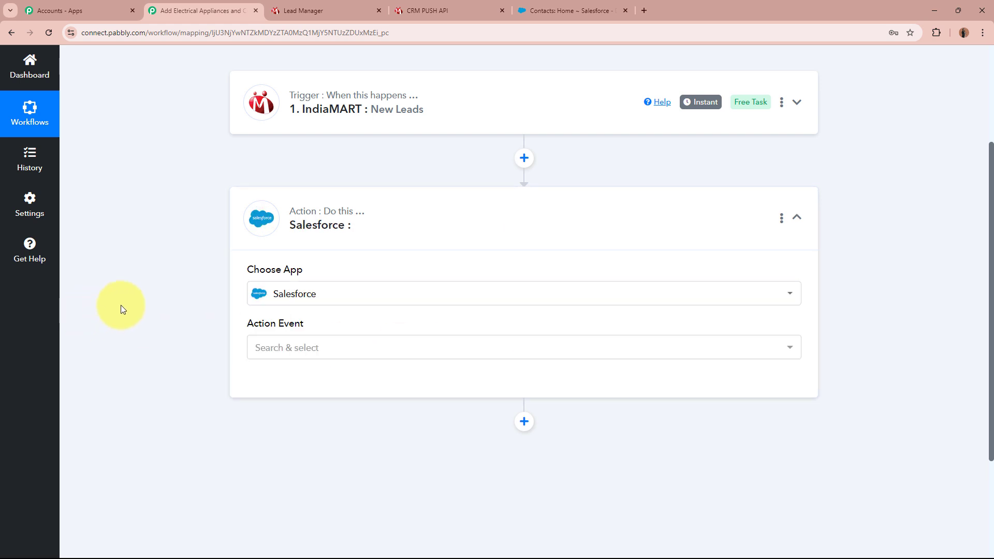
Step: Set the Salesforce action event to Create Record and start connecting a Salesforce account
left_click(333, 343)
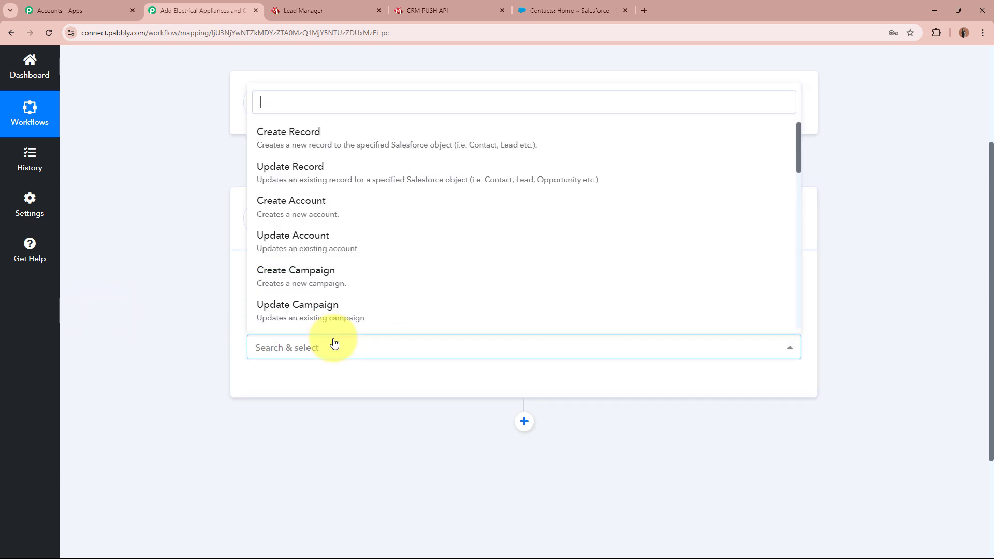
left_click(355, 144)
left_click(288, 384)
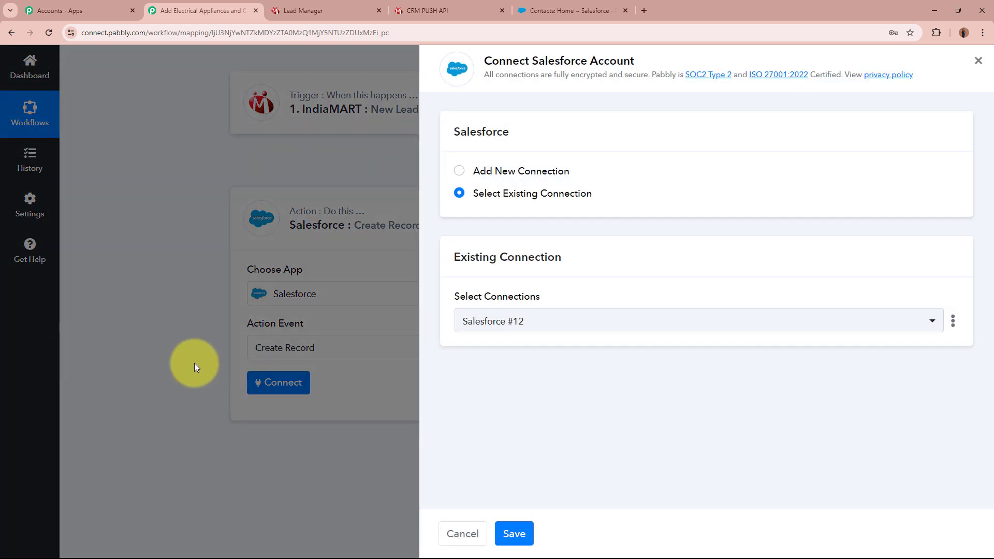
Step: Authorize a new Salesforce connection (Salesforce #13) by allowing Pabbly Connect access
left_click(464, 174)
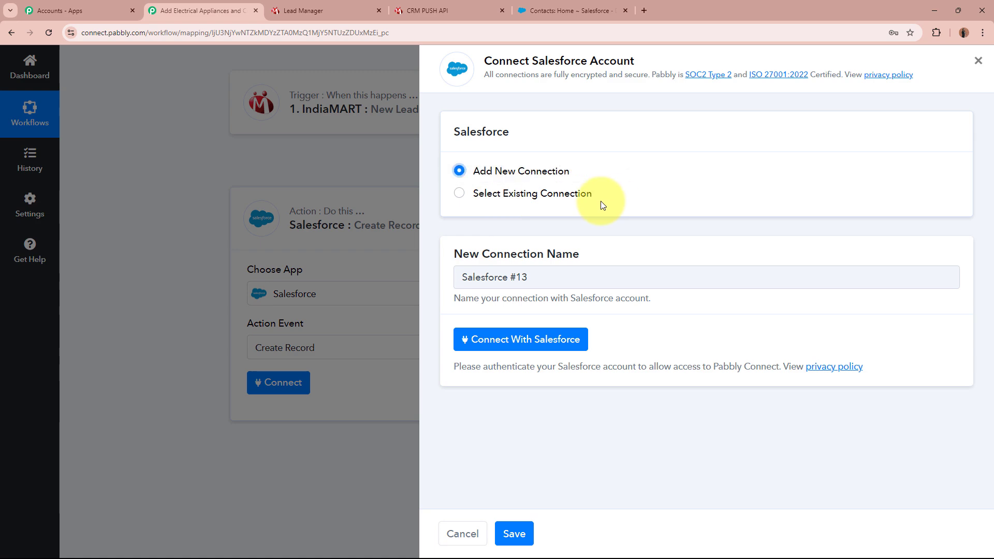
left_click(554, 342)
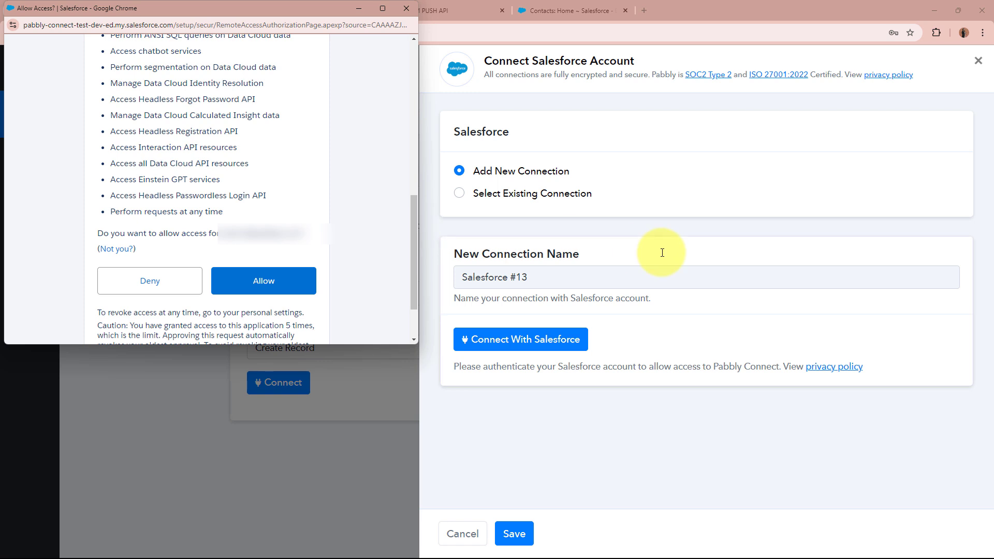
left_click(288, 286)
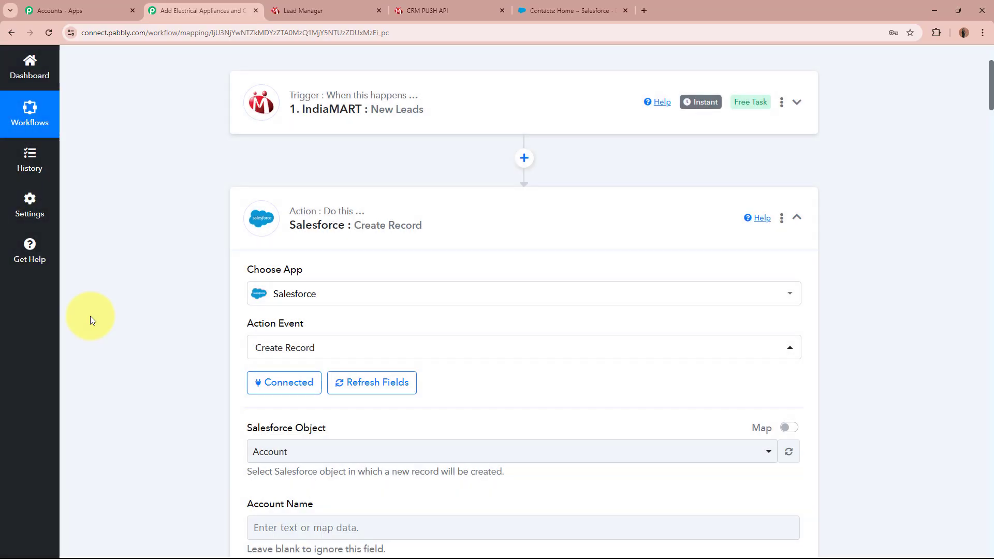
Step: Change the Salesforce Object from Account to Contact and review its record fields
scroll(111, 318, "down", 1)
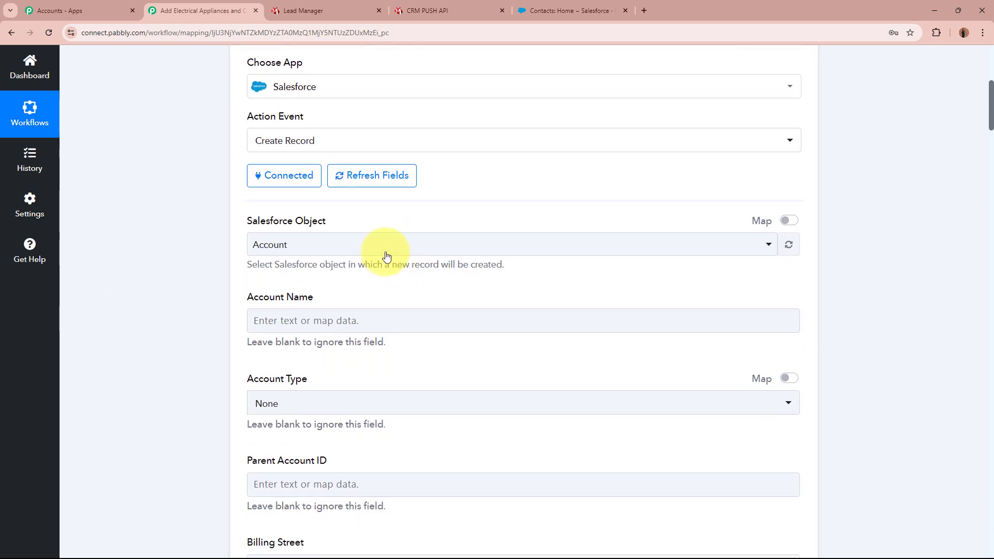
left_click(386, 248)
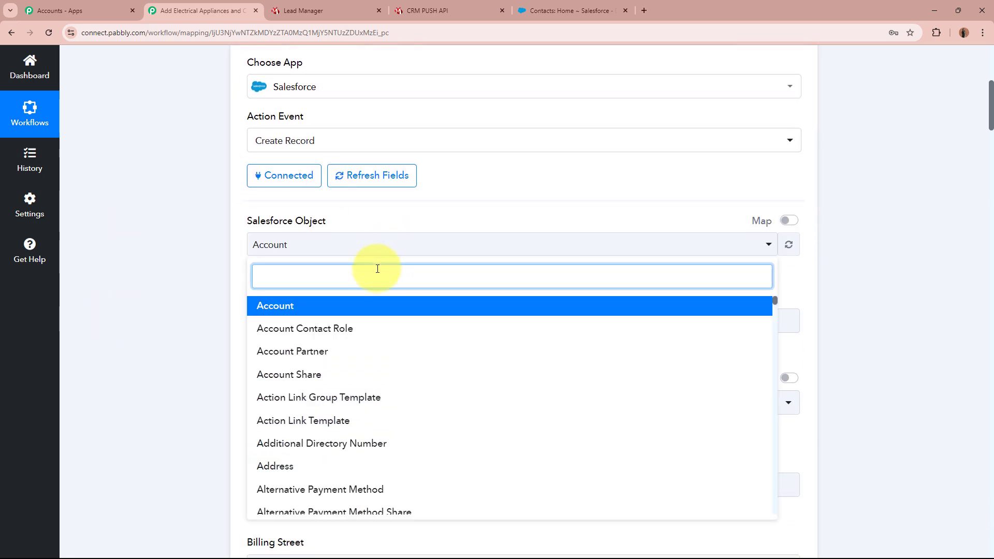
type("Con")
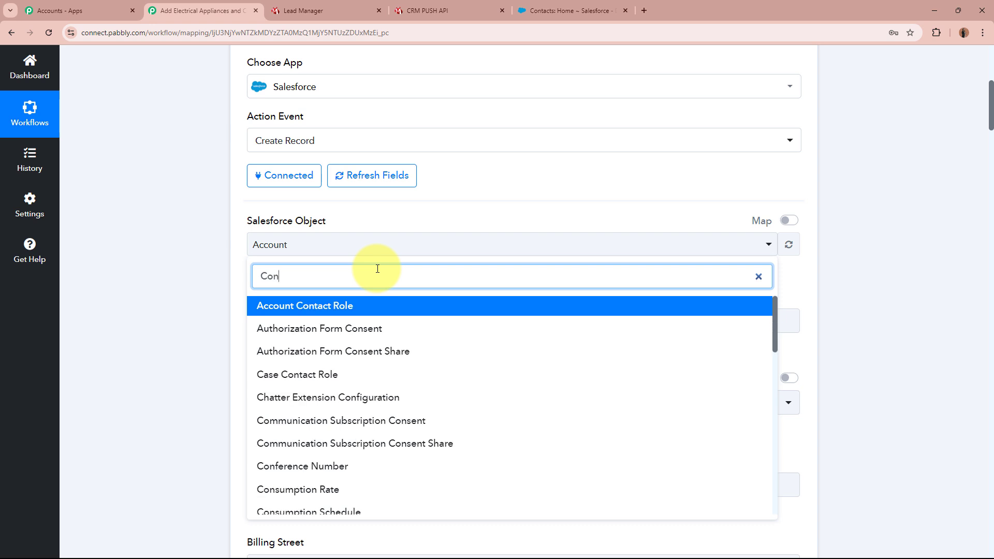
type("tact")
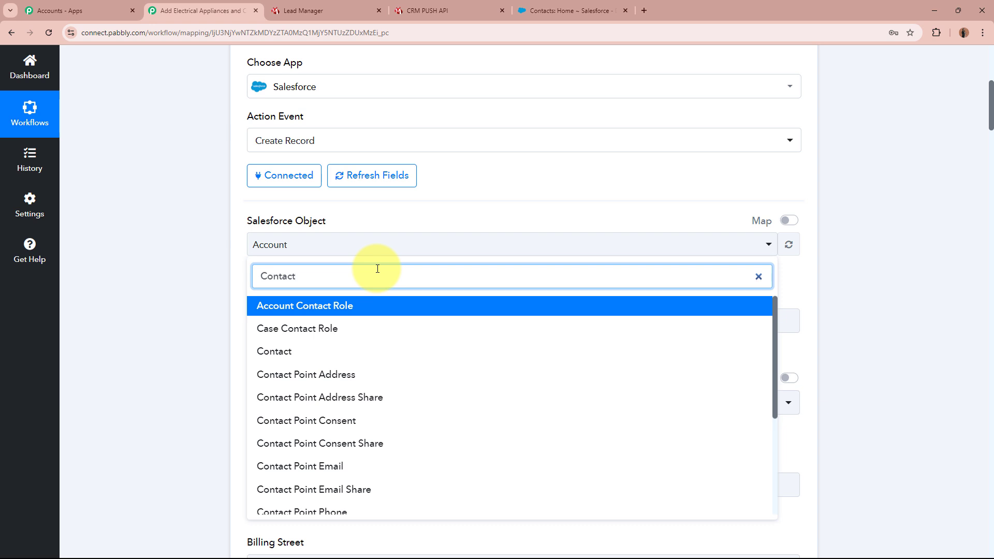
left_click(384, 352)
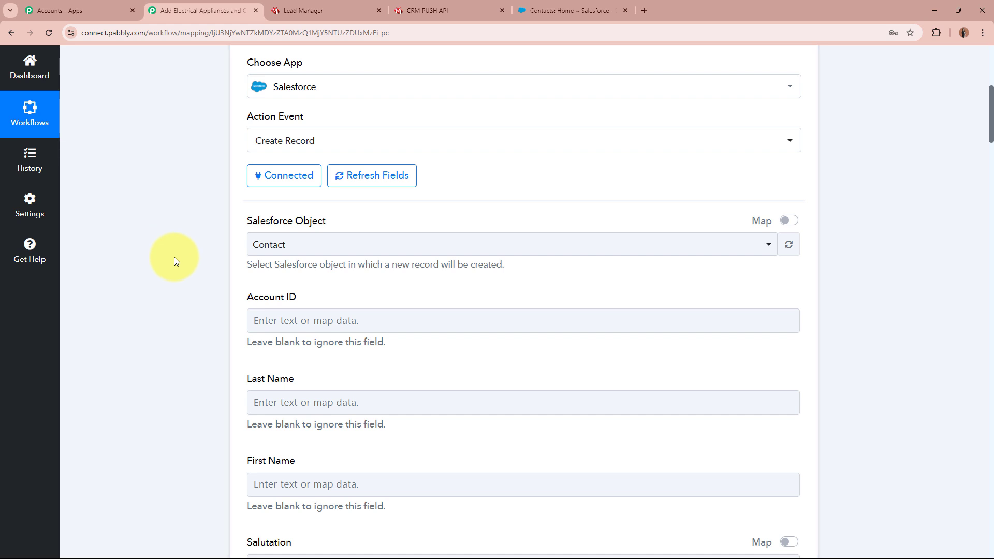
scroll(173, 257, "down", 3)
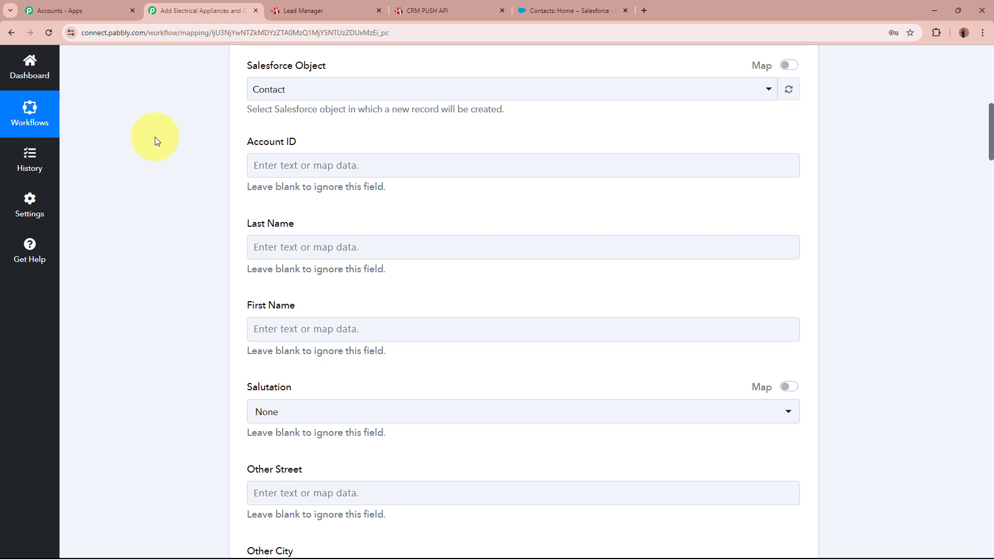
scroll(154, 139, "down", 1)
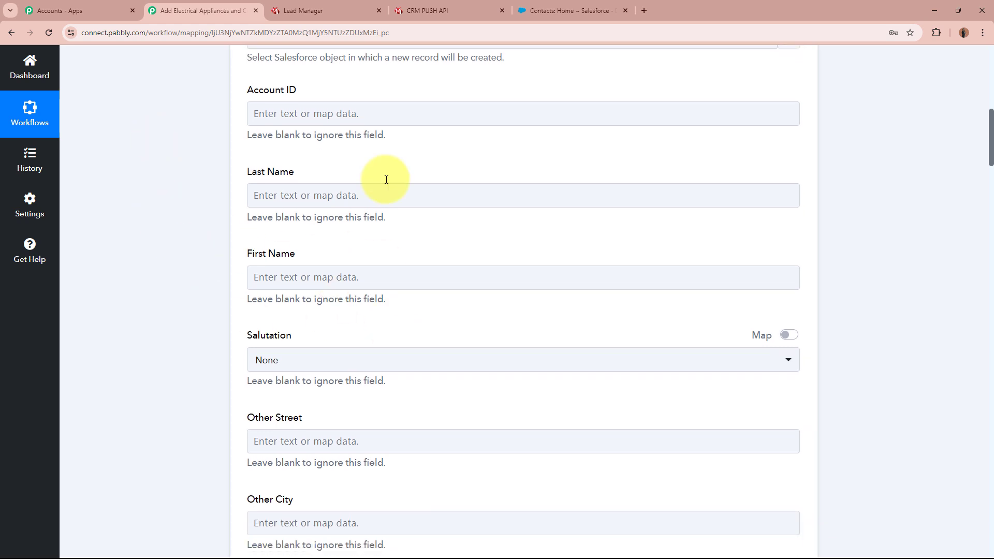
scroll(172, 326, "down", 4)
scroll(172, 326, "up", 5)
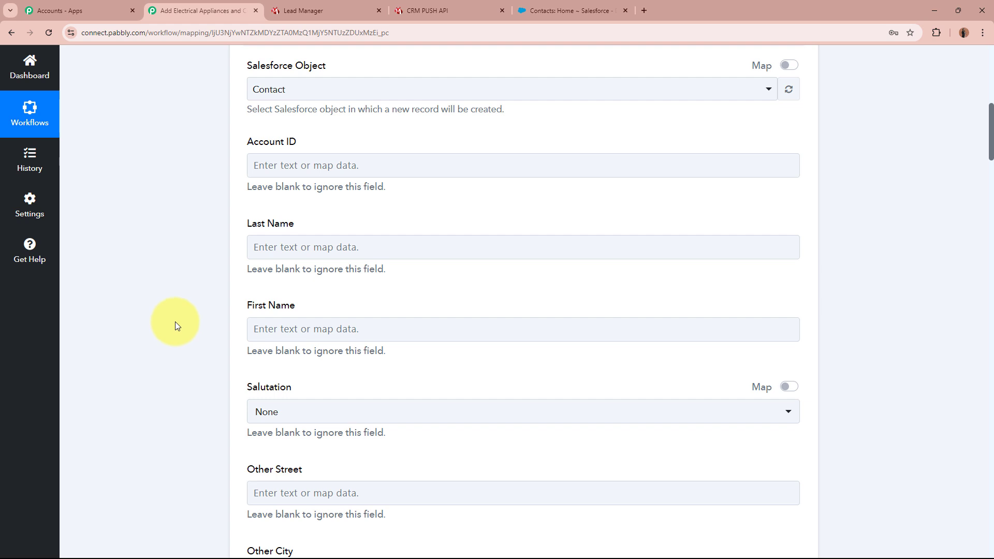
scroll(177, 320, "up", 10)
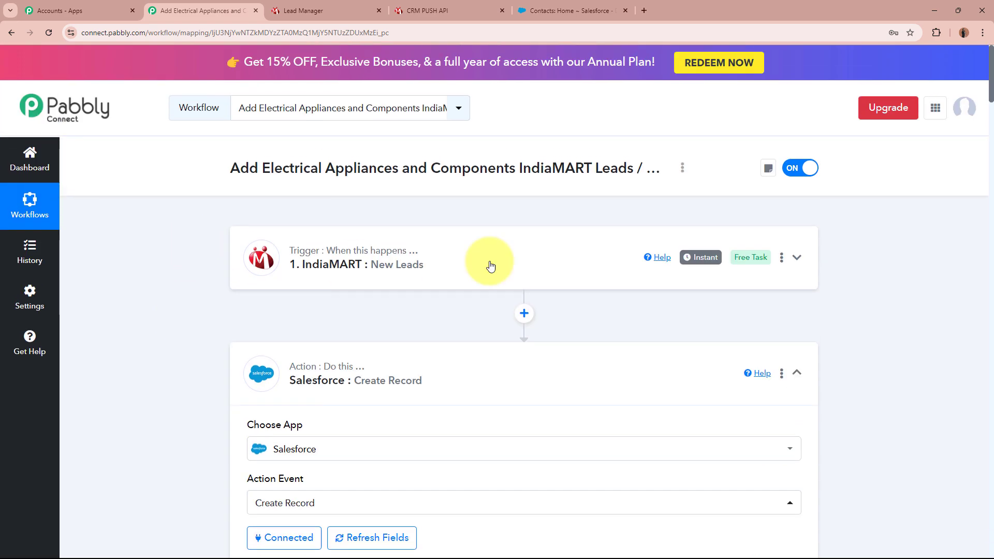
Step: Map First Name to IndiaMART: New Leads' RESPONSE SENDER NAME
scroll(140, 327, "down", 9)
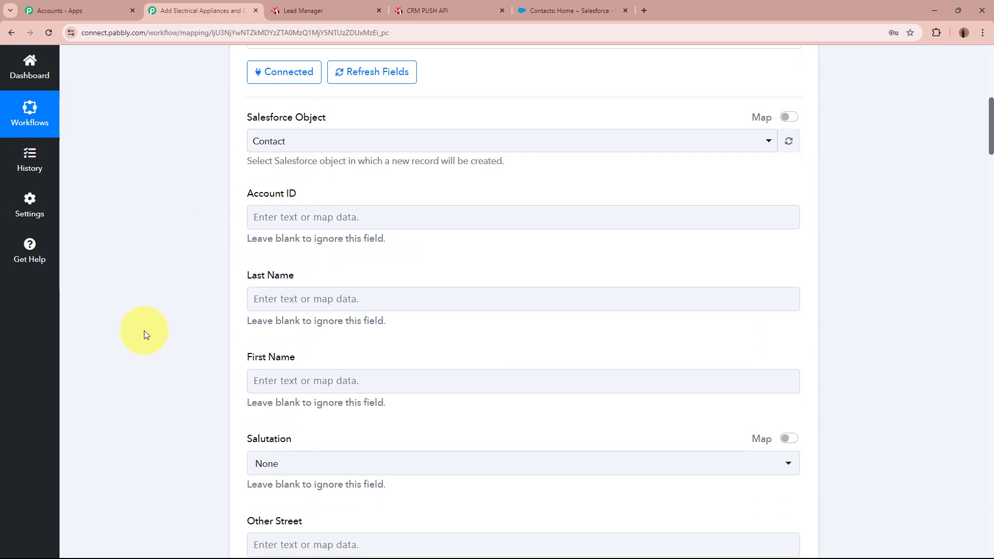
left_click(315, 379)
scroll(125, 362, "down", 1)
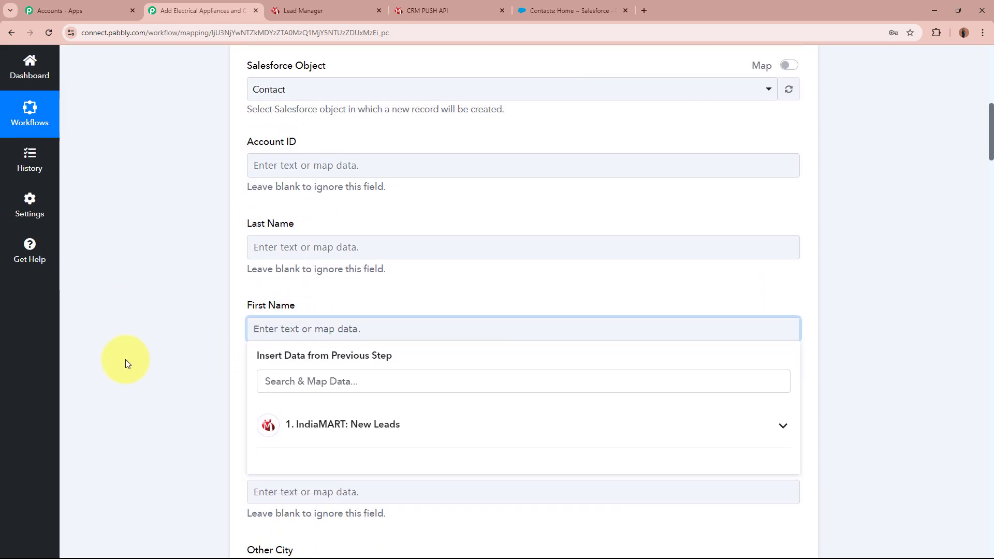
scroll(125, 359, "down", 1)
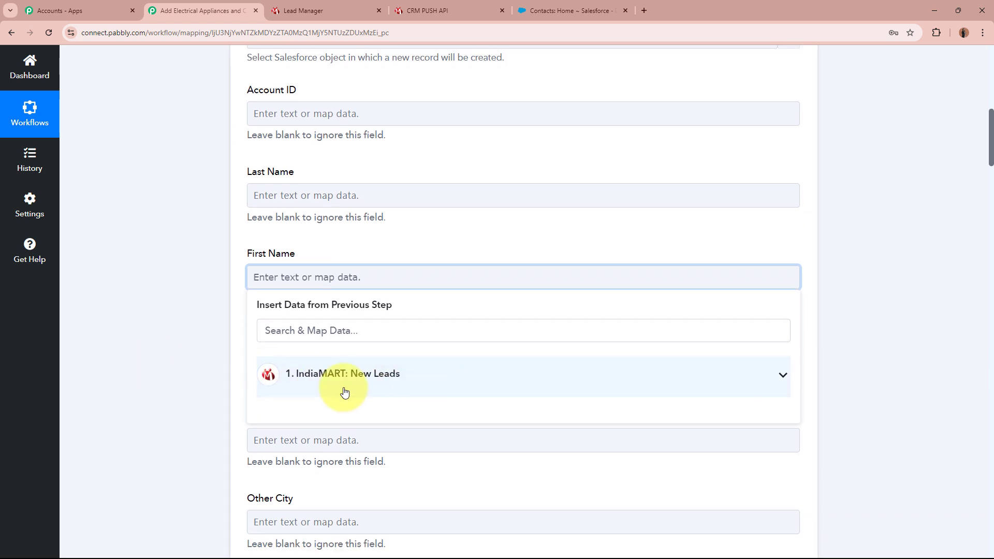
left_click(429, 375)
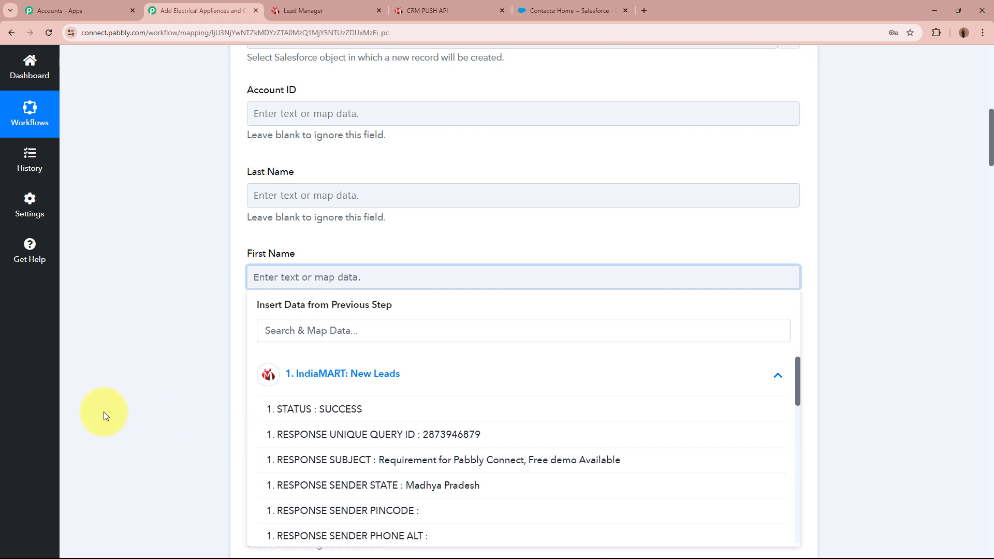
scroll(388, 435, "down", 1)
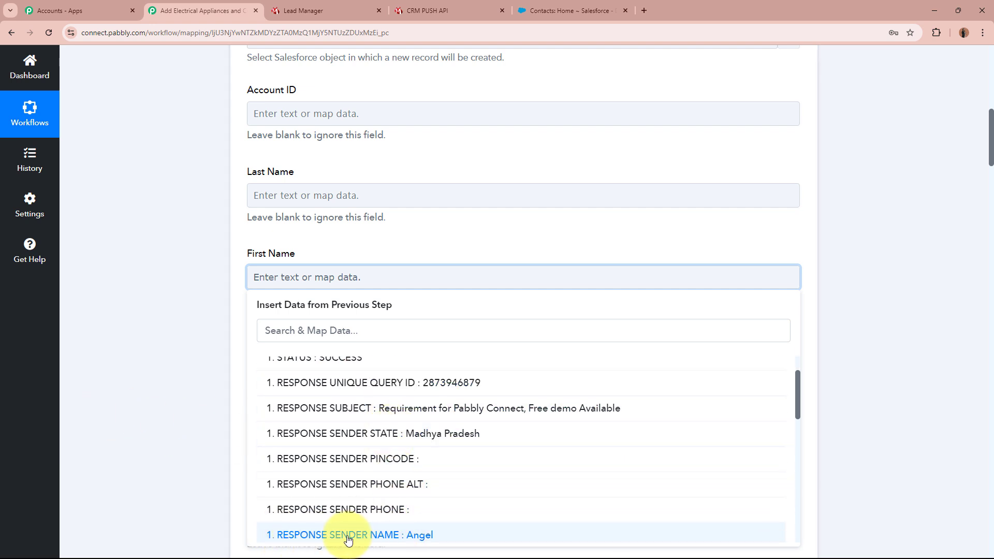
left_click(448, 539)
left_click(177, 318)
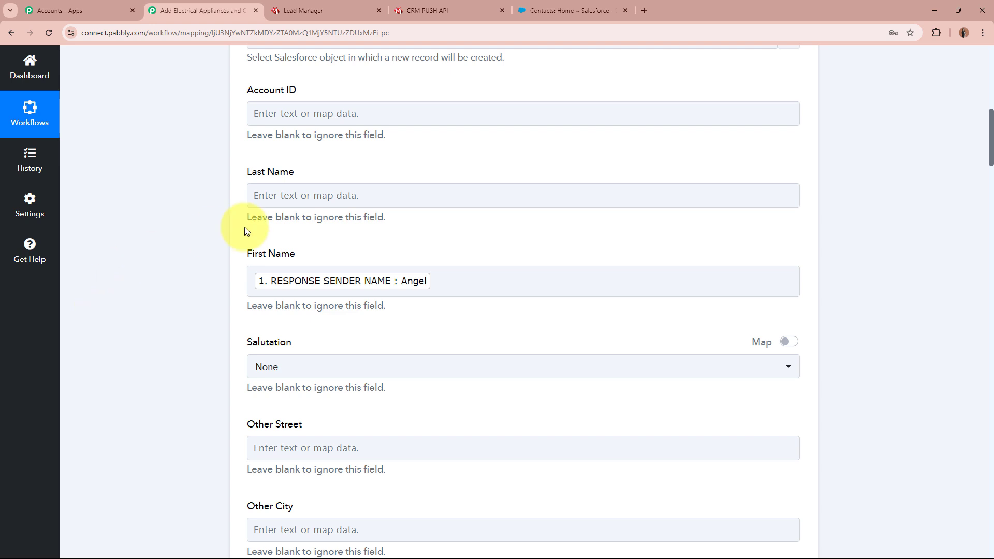
Step: Map Last Name to RESPONSE SENDER NAME, found by searching 'name'
left_click(422, 193)
left_click(145, 238)
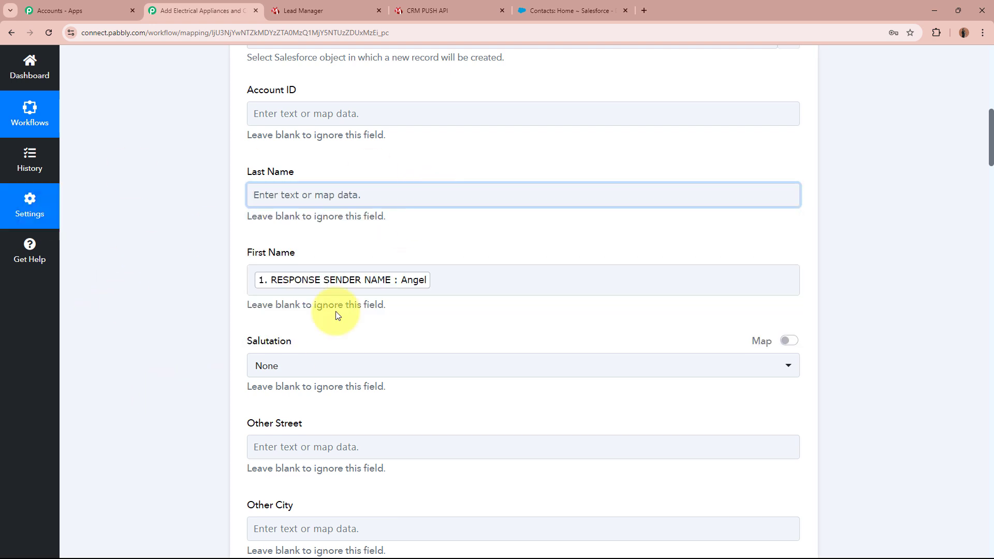
left_click(292, 194)
left_click(354, 254)
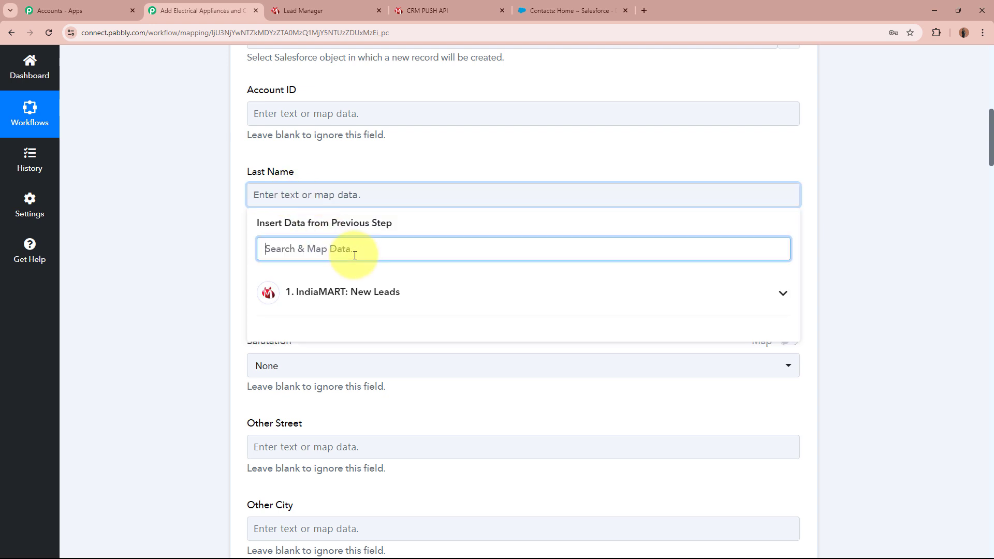
type("name")
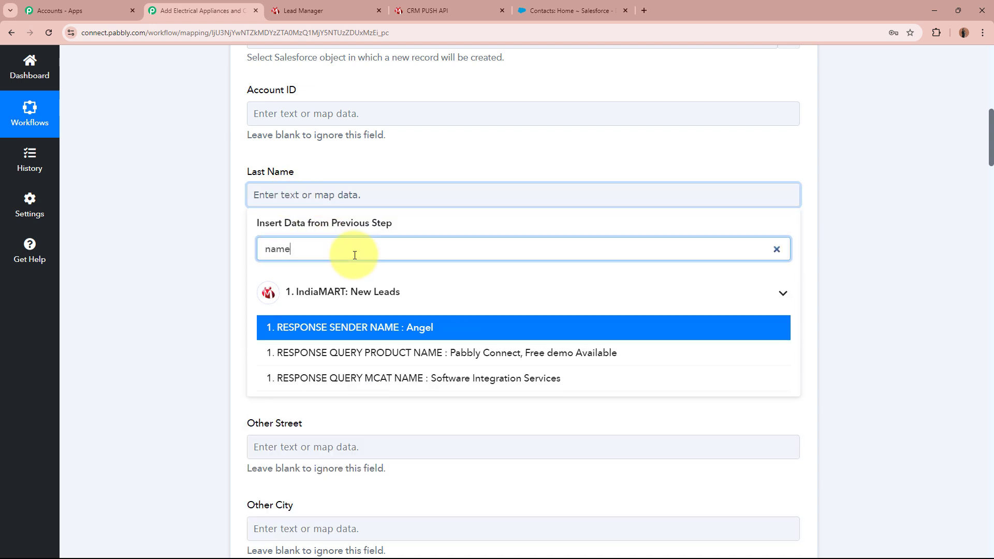
left_click(413, 328)
left_click(151, 245)
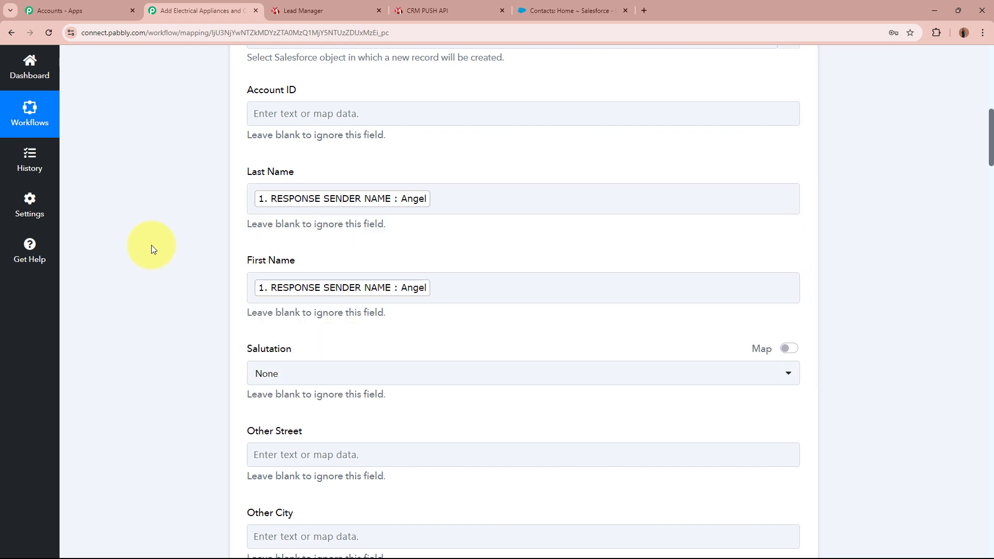
Step: Map Mailing Street to the lead's sender address, found by searching 'addr'
scroll(151, 245, "down", 3)
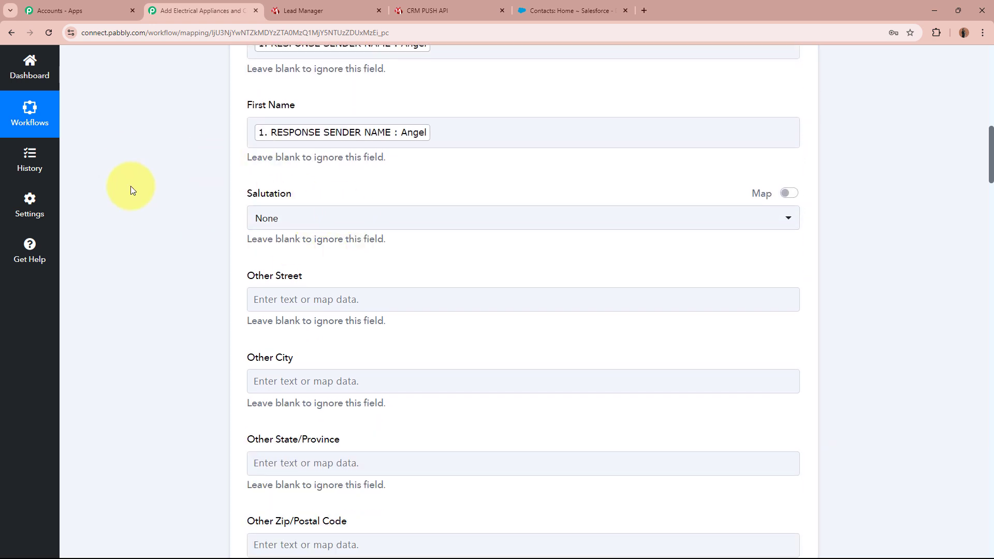
scroll(131, 186, "down", 1)
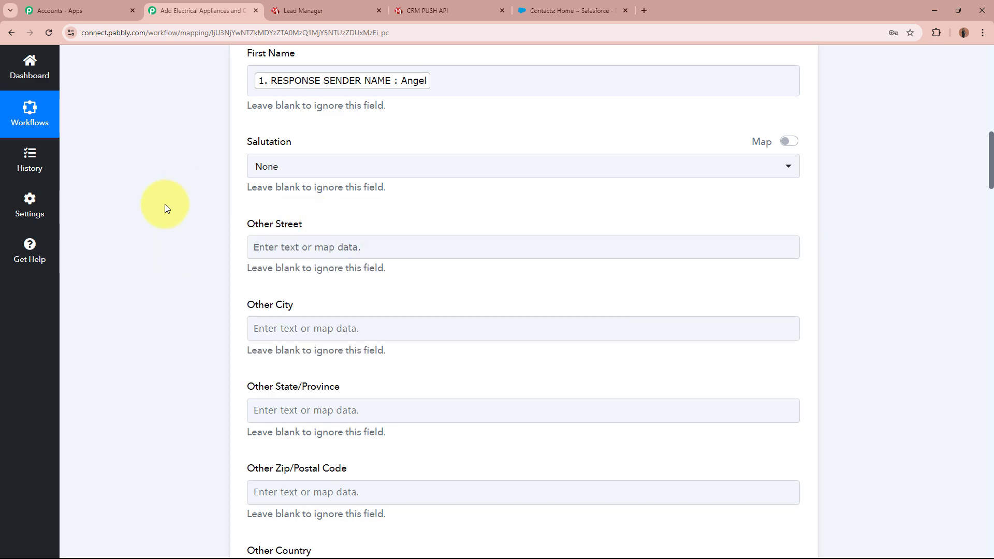
scroll(192, 324, "down", 5)
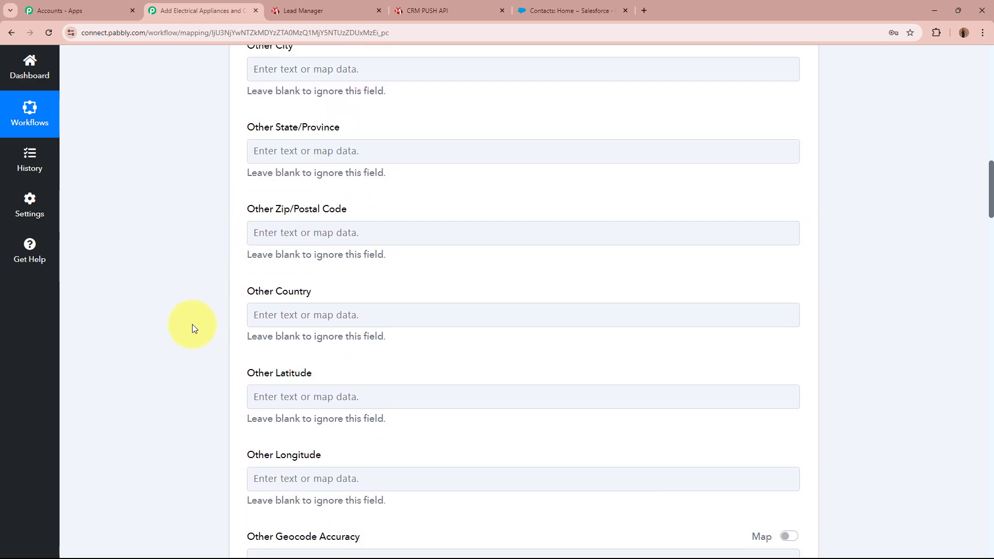
scroll(192, 328, "down", 8)
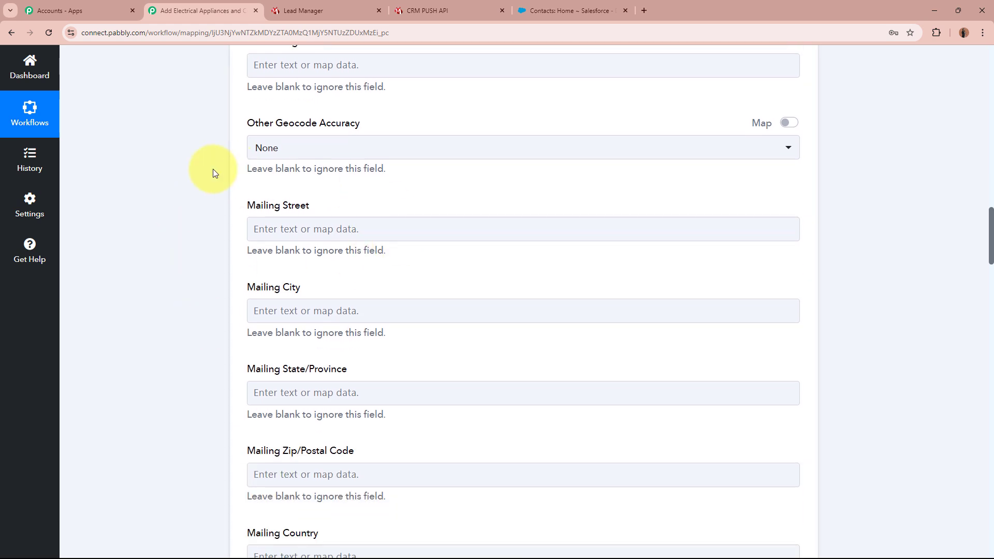
left_click_drag(240, 203, 432, 232)
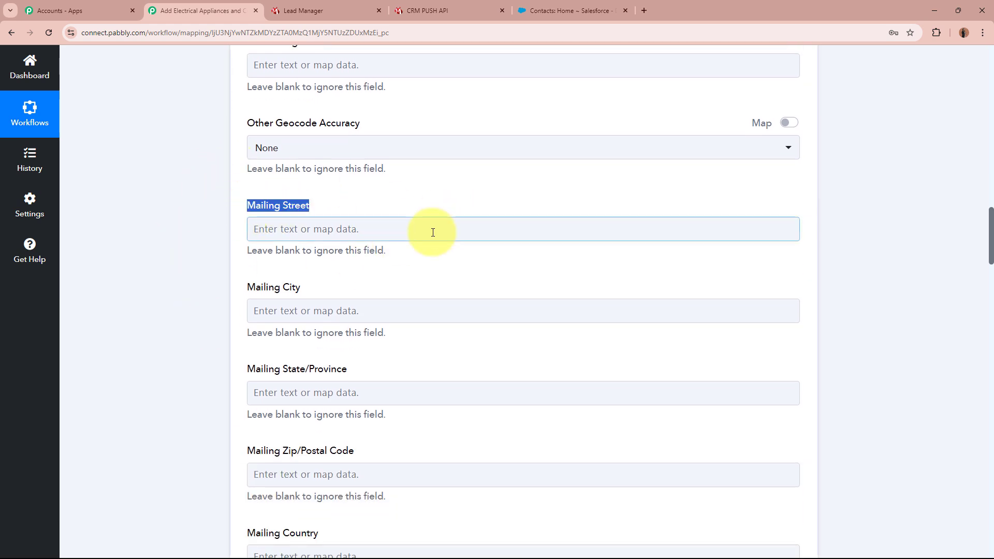
left_click(433, 233)
left_click(390, 286)
type("addr")
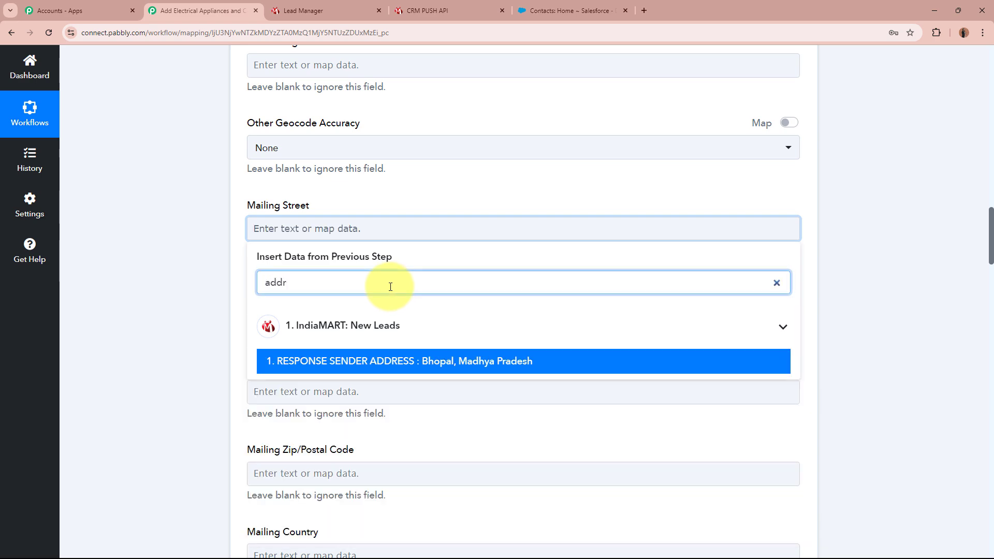
left_click(433, 365)
left_click(157, 321)
Step: Map Mailing City and Mailing State/Province to the sender city and sender state
scroll(191, 299, "down", 2)
left_click(366, 212)
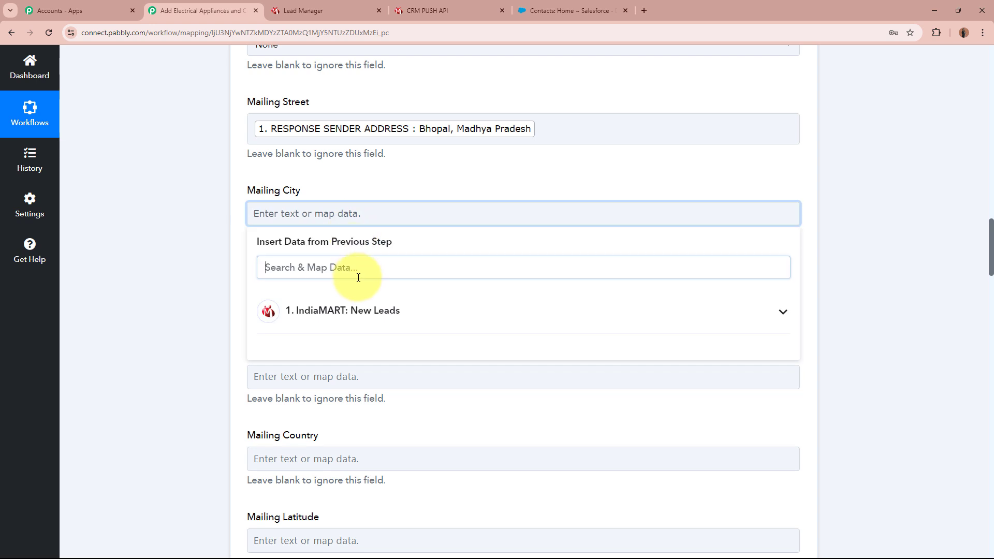
left_click(361, 276)
type("cit")
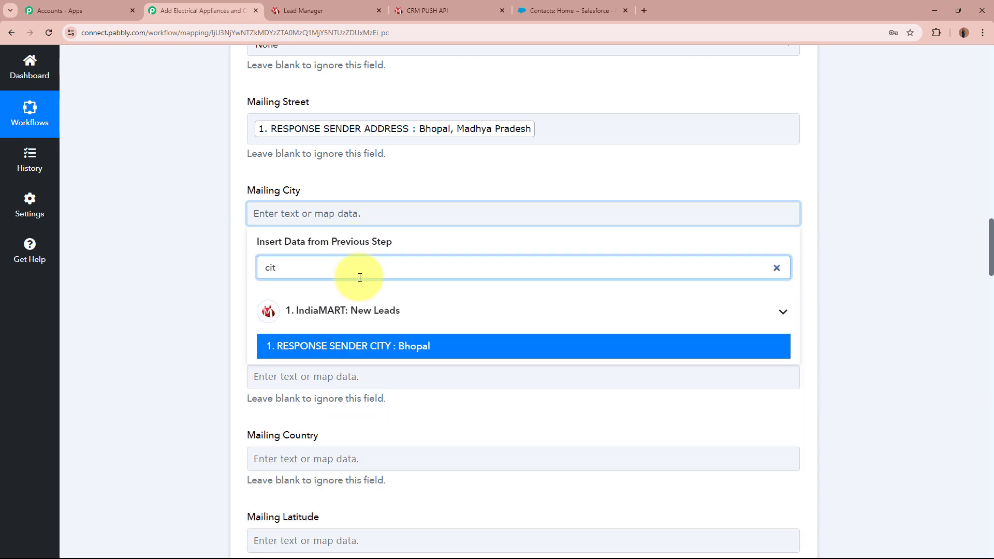
left_click(344, 347)
left_click(147, 289)
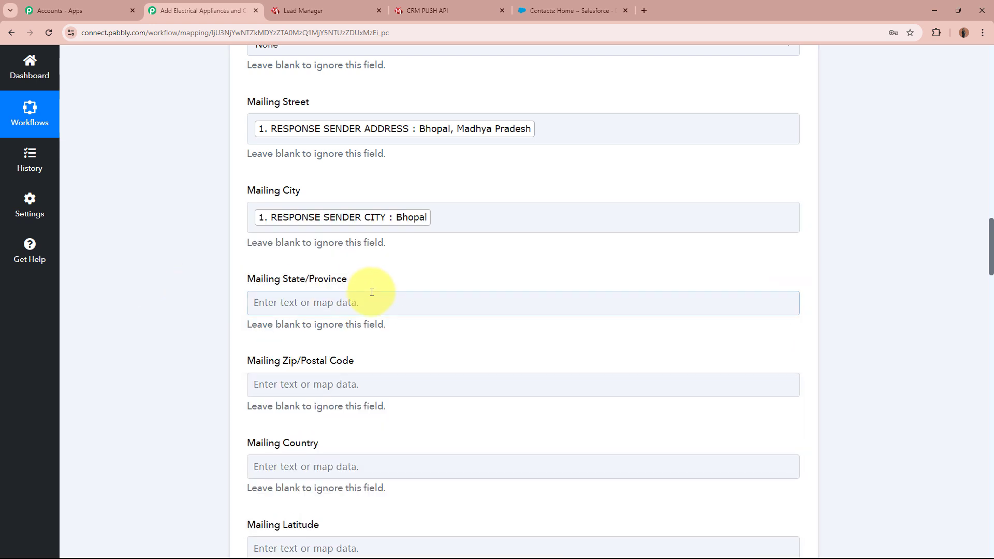
left_click(370, 308)
left_click(359, 354)
type("stsa")
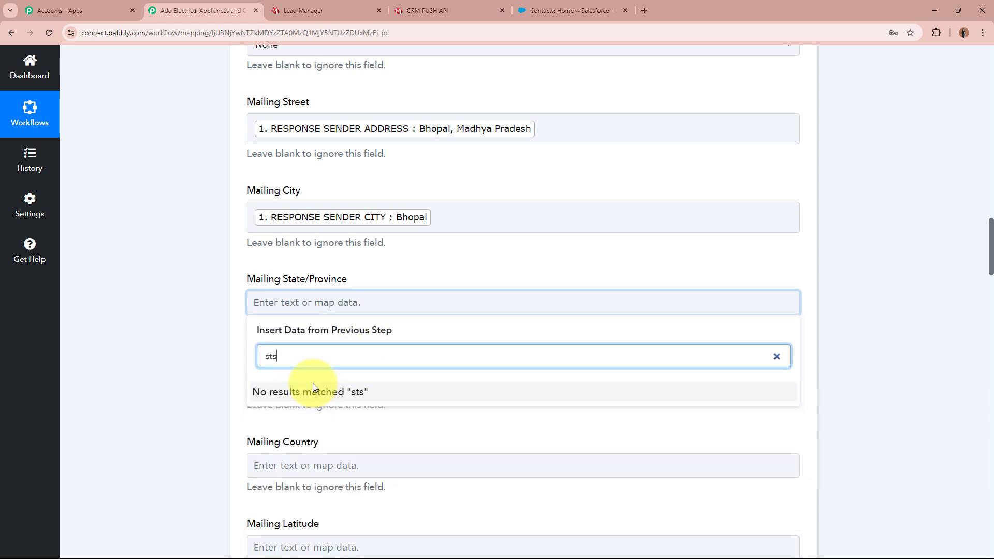
key("BackSpace")
key("BackSpace")
type("at")
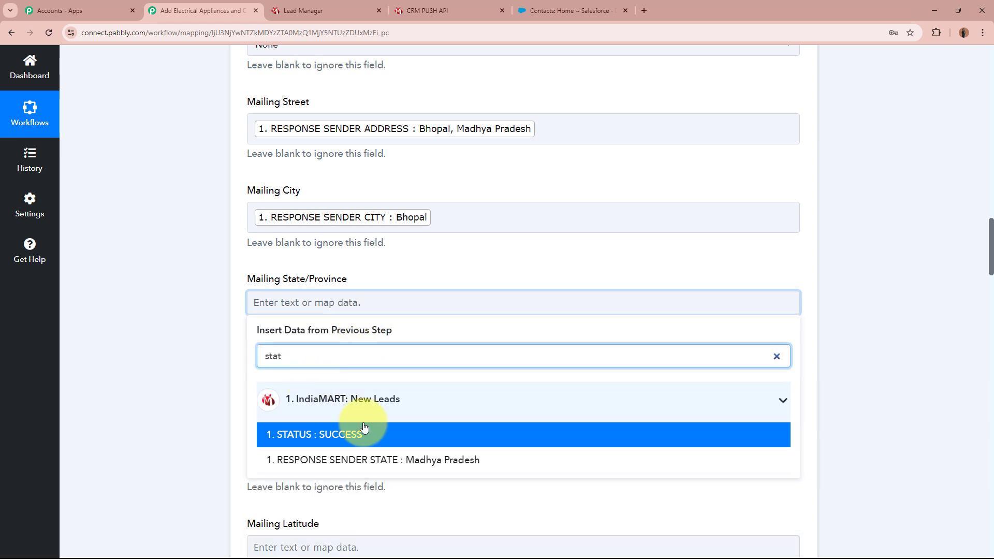
left_click(369, 450)
left_click(181, 381)
Step: Map Mailing Zip/Postal Code to sender pincode and Mailing Country to sender country ISO
scroll(181, 381, "down", 2)
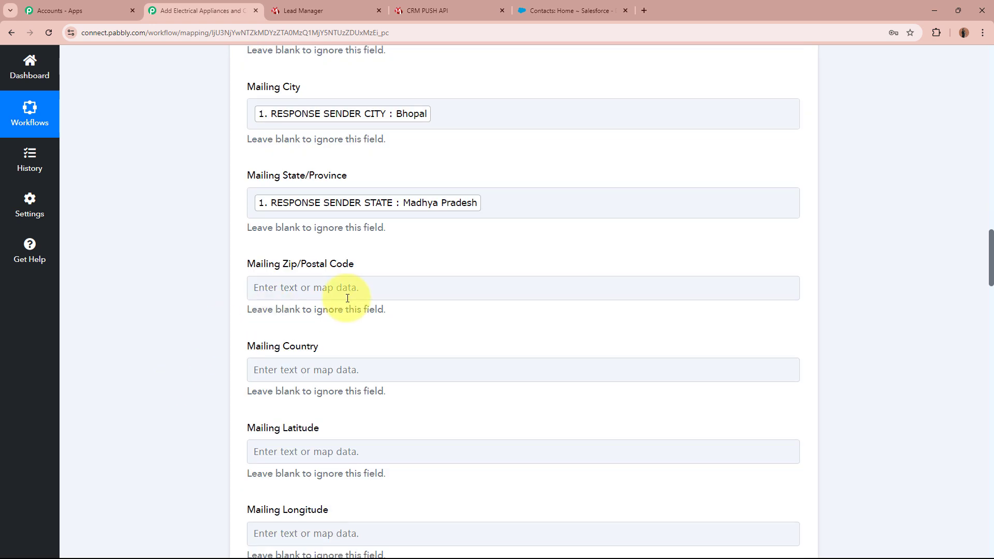
left_click(473, 290)
left_click(318, 344)
type("pin")
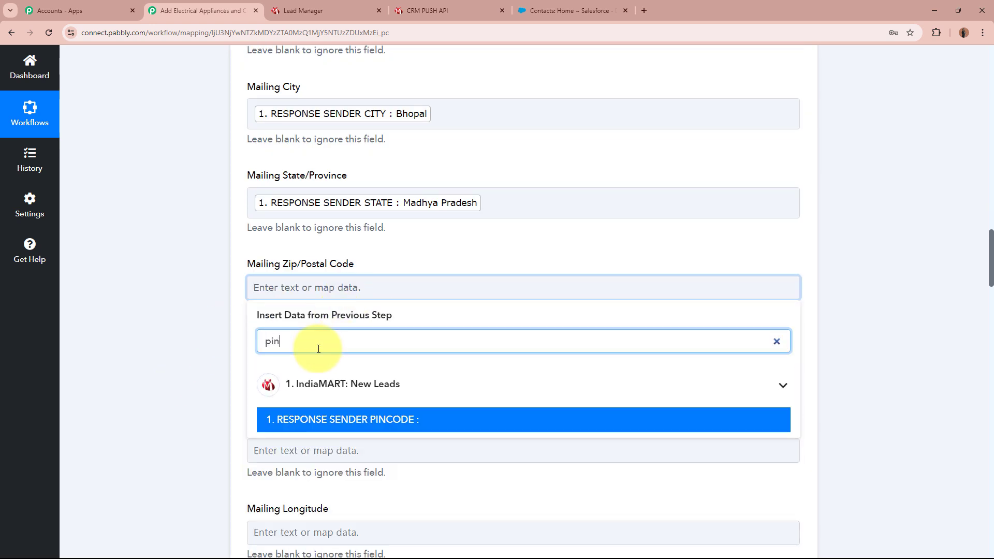
left_click(372, 422)
left_click(132, 355)
scroll(133, 354, "down", 2)
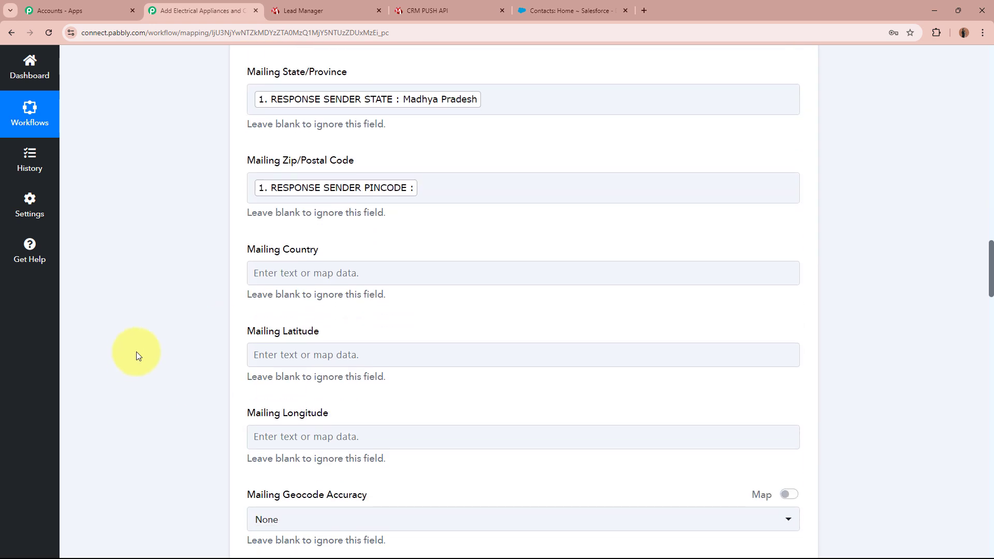
left_click(404, 270)
left_click(377, 334)
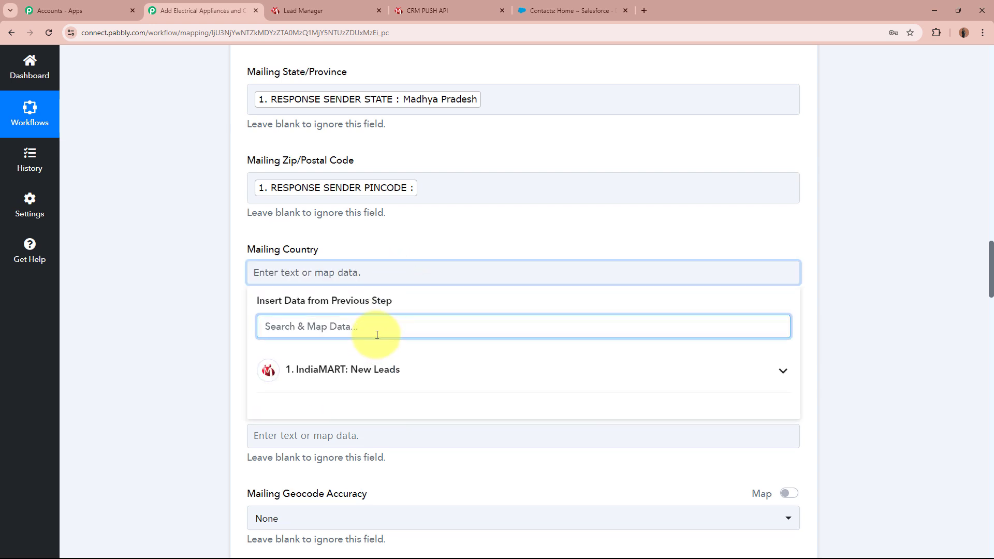
type("co")
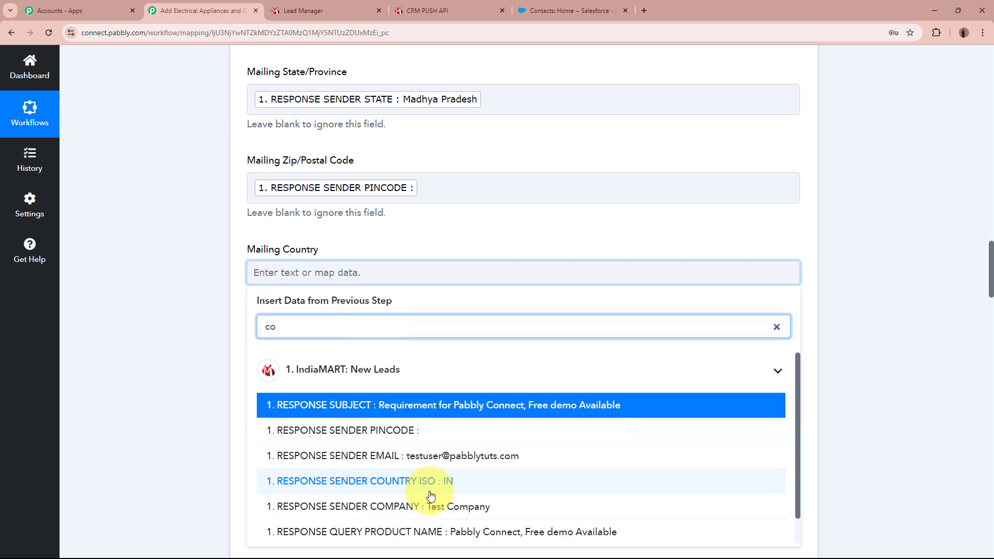
left_click(279, 483)
left_click(148, 390)
scroll(155, 373, "down", 3)
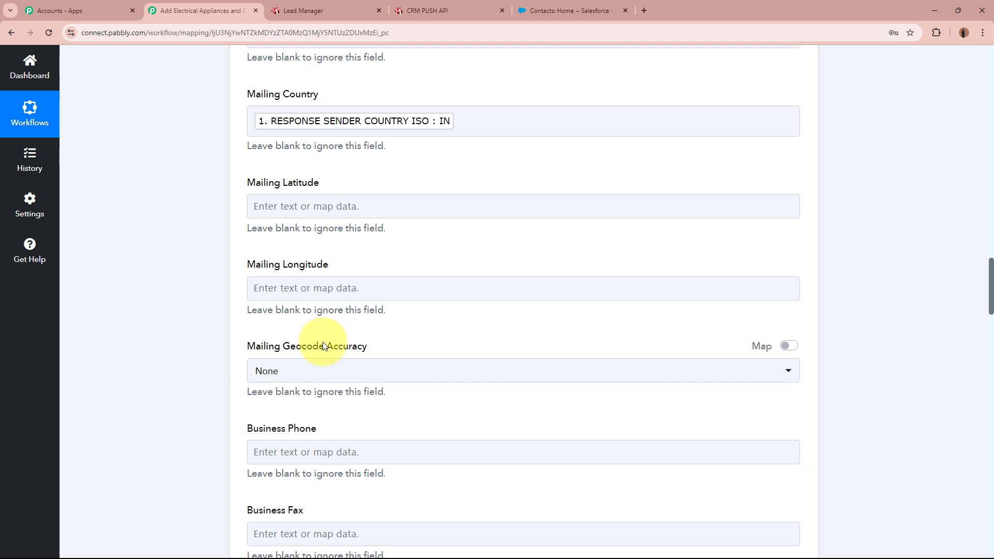
Step: Map Mobile Phone to RESPONSE SENDER MOBILE and Email to RESPONSE SENDER EMAIL
scroll(176, 282, "down", 3)
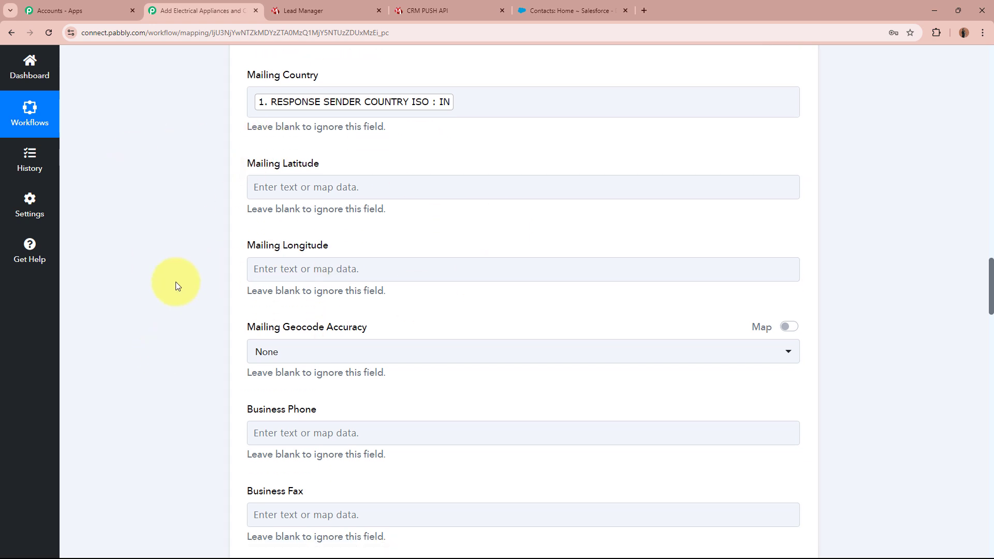
scroll(166, 282, "down", 2)
scroll(165, 281, "down", 2)
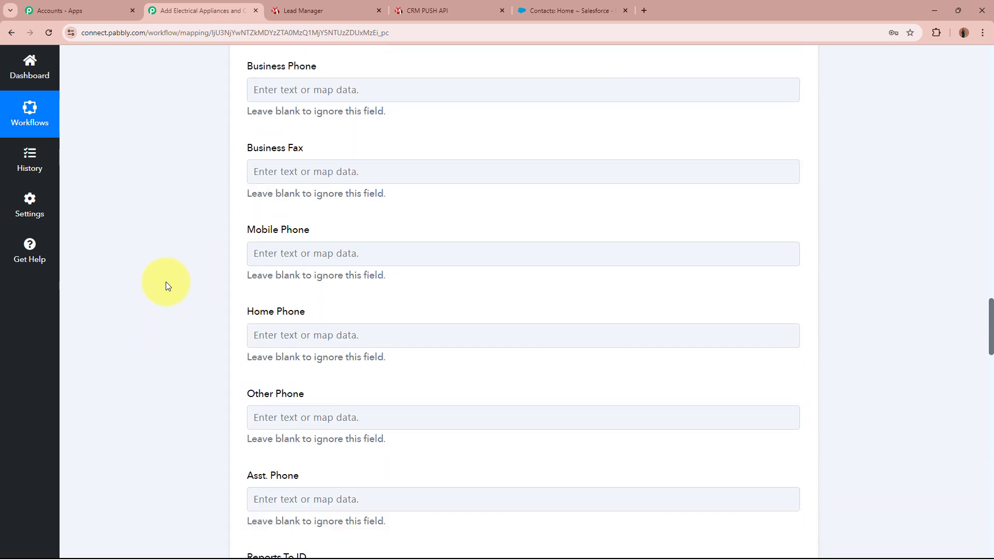
left_click(300, 257)
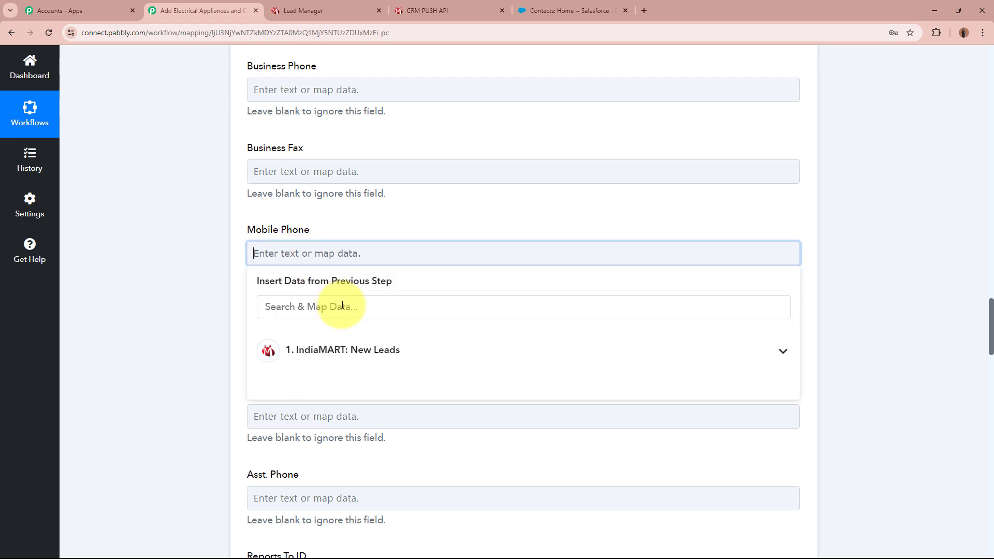
left_click(345, 306)
type("mob")
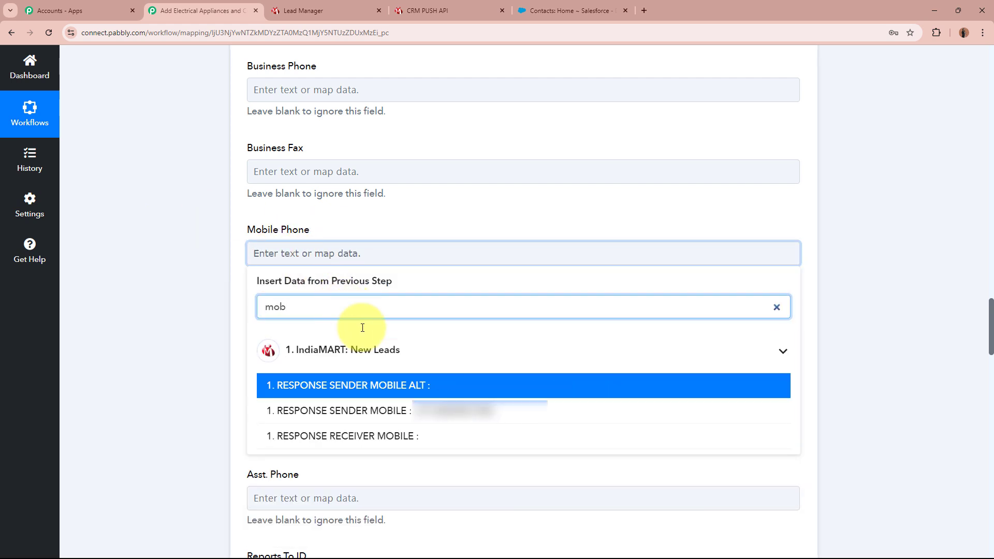
left_click(433, 409)
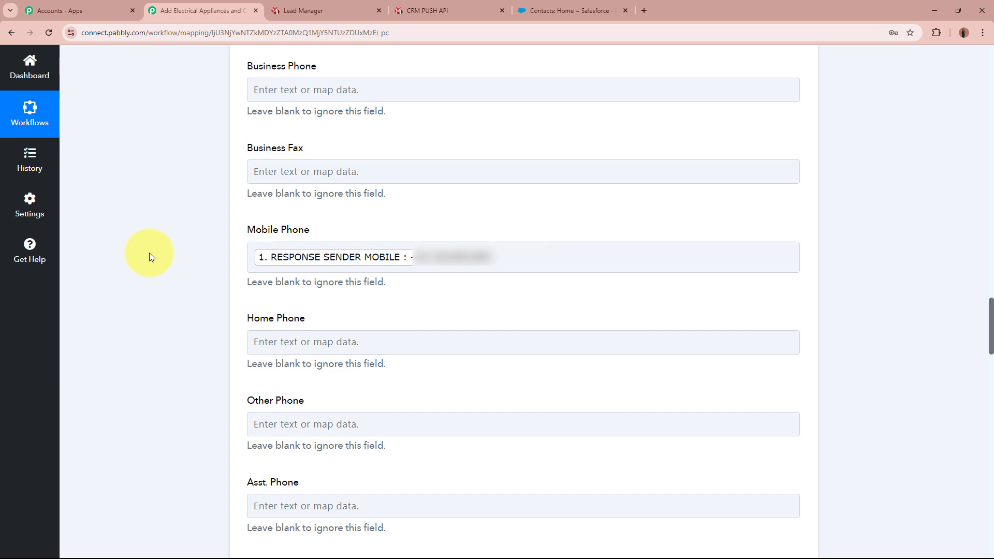
scroll(150, 256, "down", 7)
left_click(322, 202)
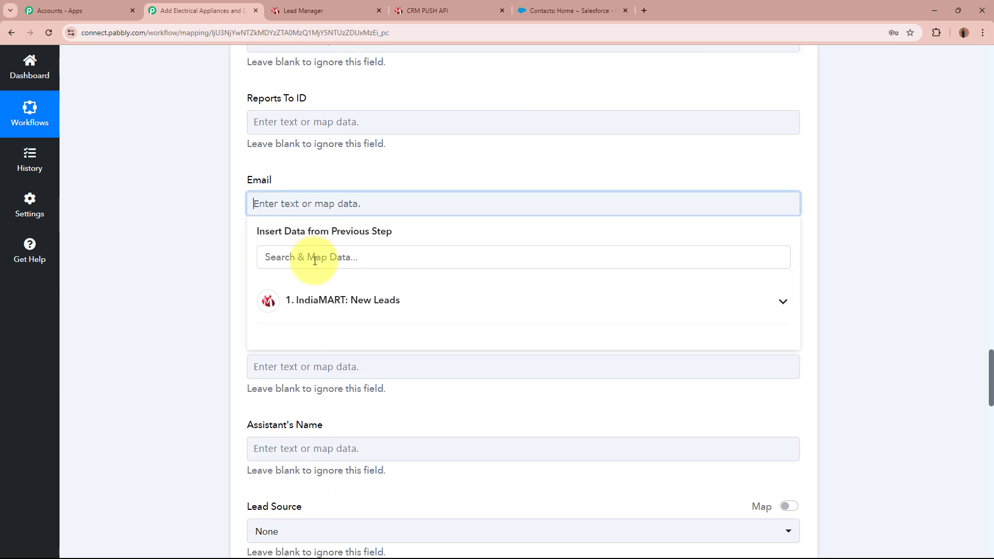
left_click(315, 260)
type("email")
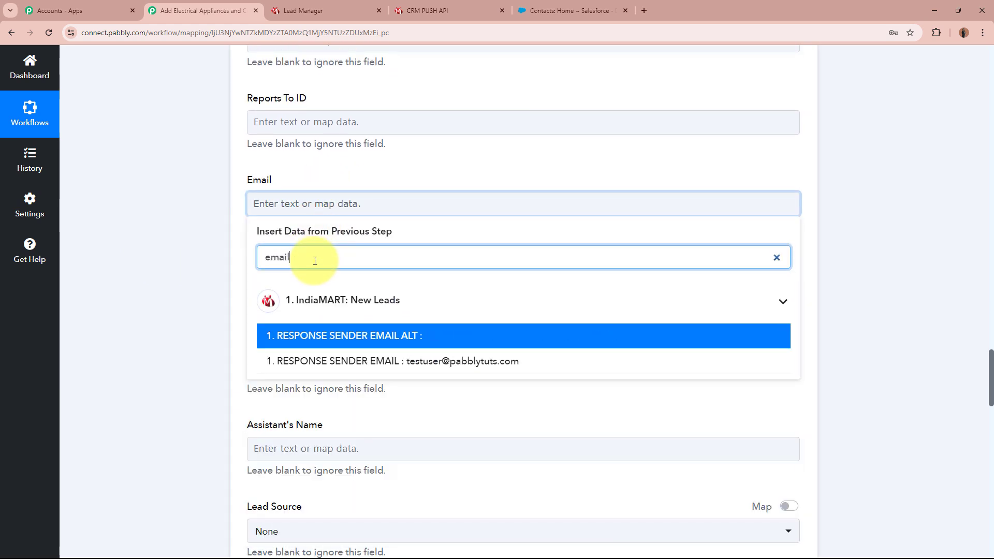
left_click(462, 365)
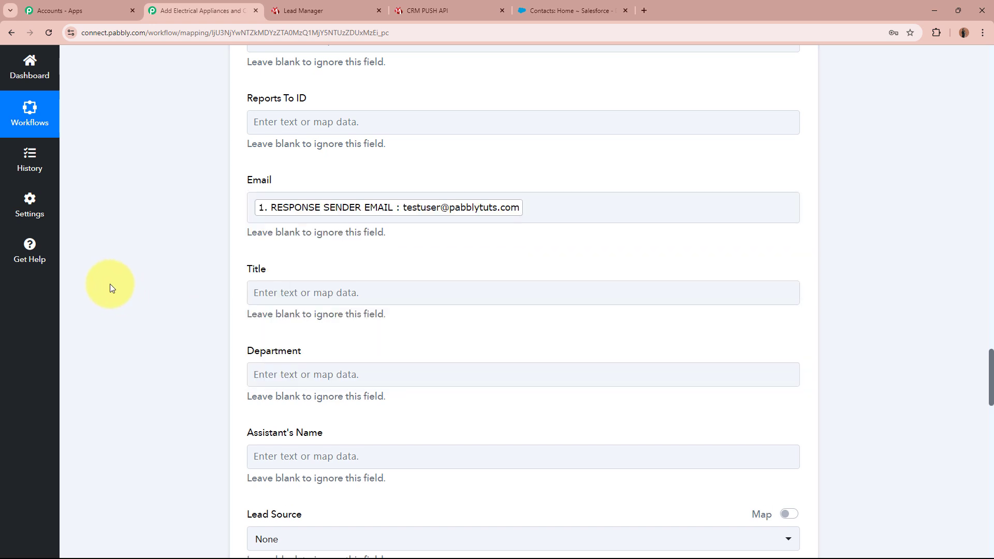
scroll(109, 285, "down", 2)
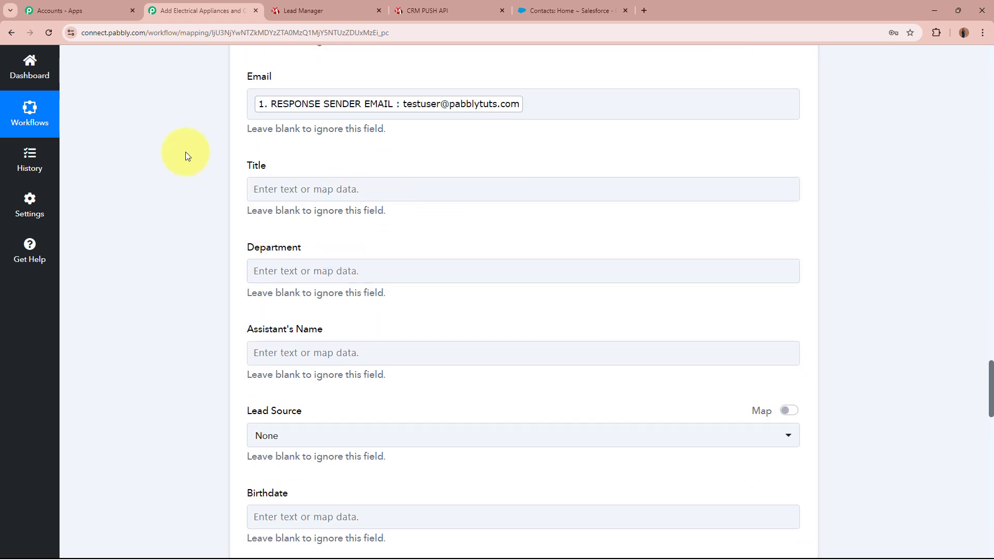
scroll(244, 304, "down", 3)
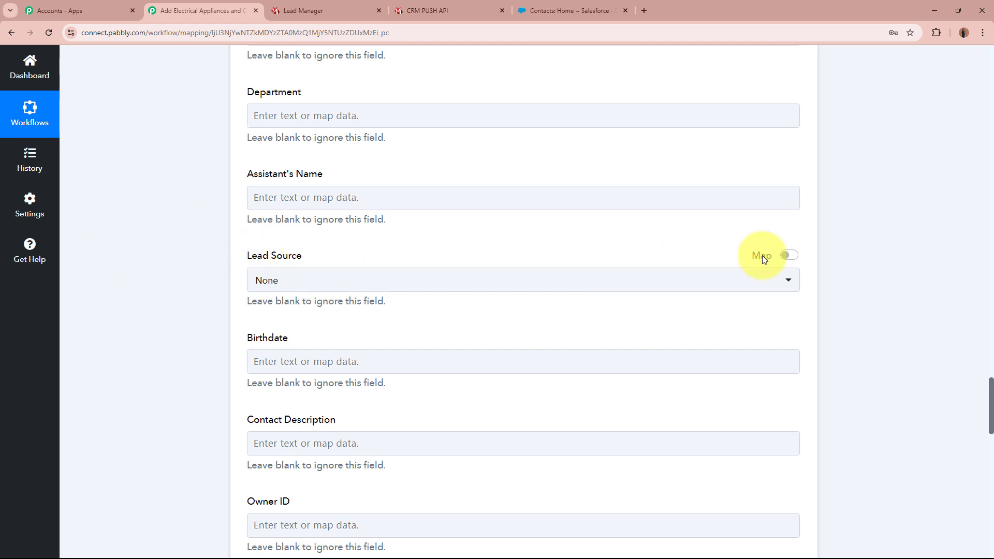
Step: Replace Lead Source's {{pc_skip_field}} placeholder with the fixed text IndiaMART
left_click(788, 256)
left_click(470, 273)
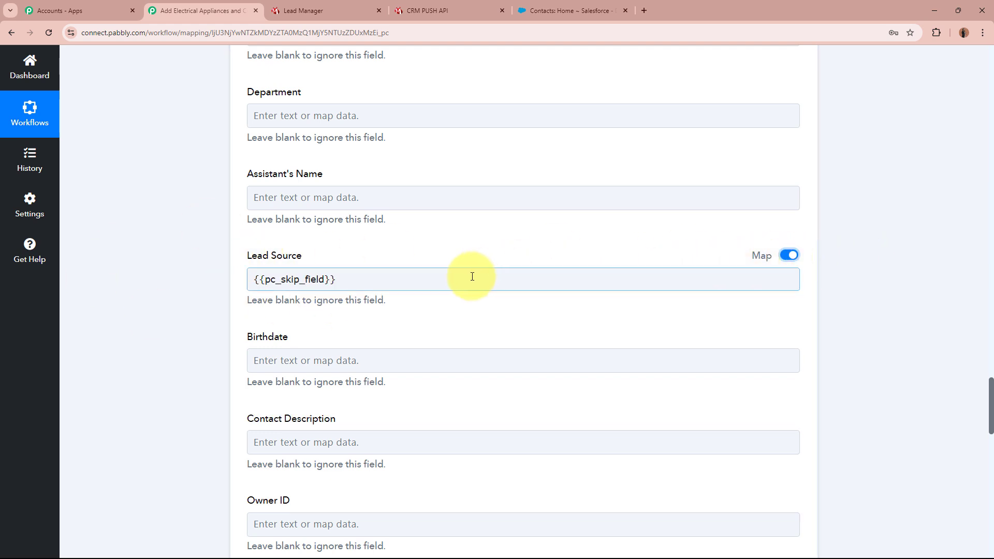
left_click_drag(336, 278, 212, 269)
key("BackSpace")
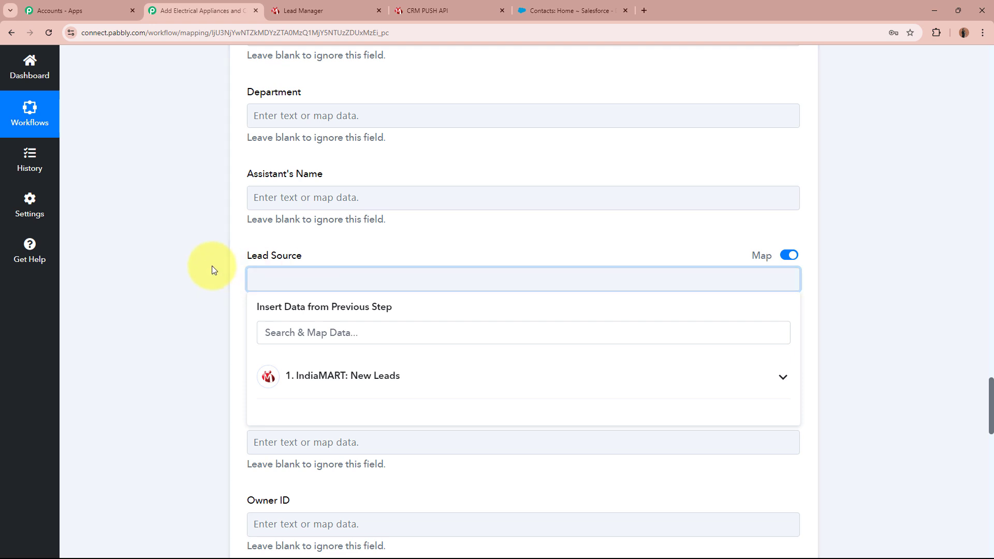
type("IndiaMar")
left_click(213, 266)
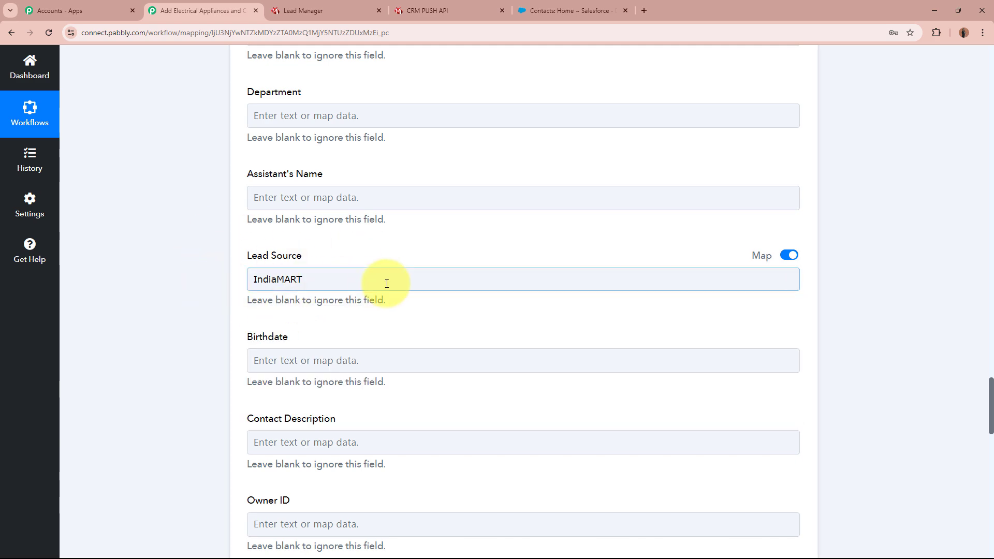
scroll(191, 294, "down", 4)
scroll(192, 294, "down", 9)
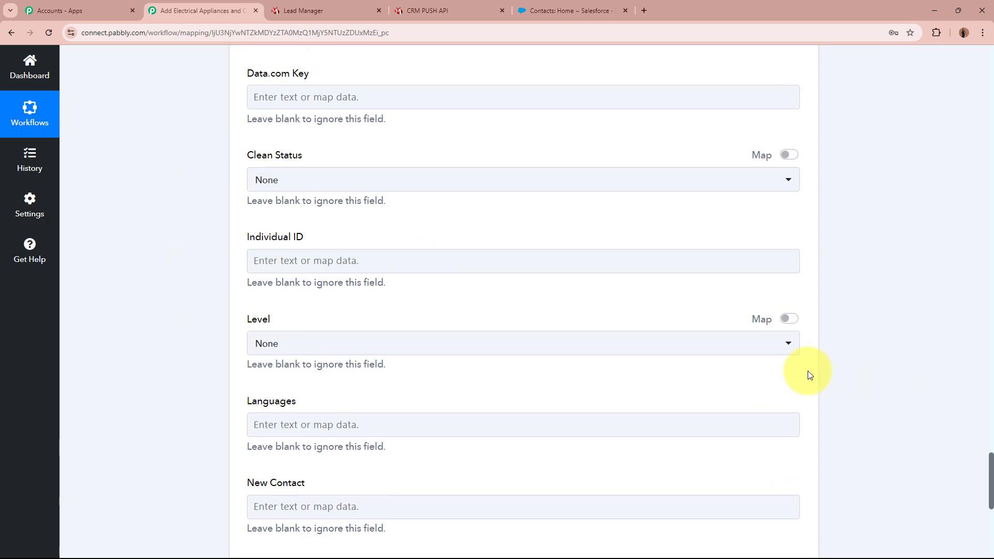
scroll(802, 369, "down", 7)
Step: Save and send a test request, checking the returned contact Id and Success 1
left_click(363, 298)
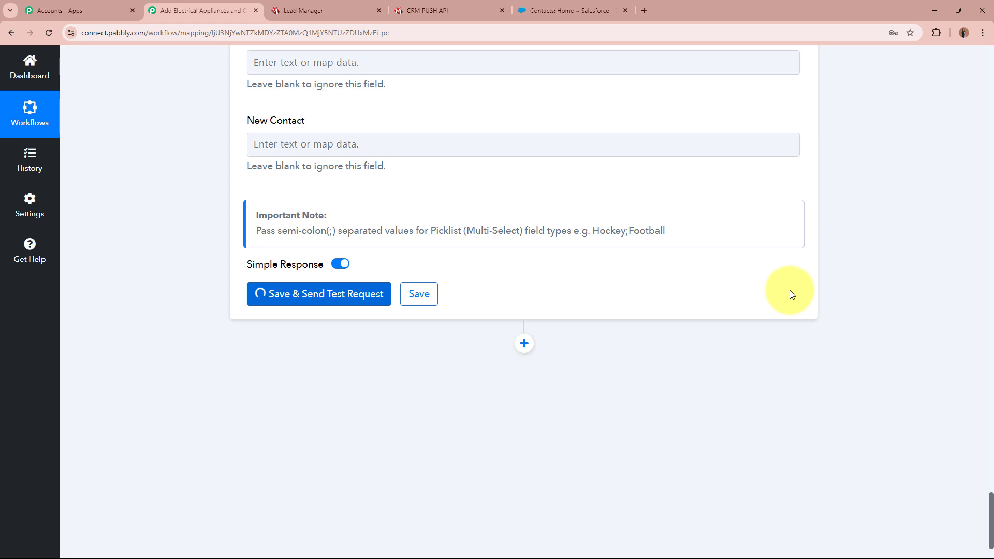
triple_click(667, 238)
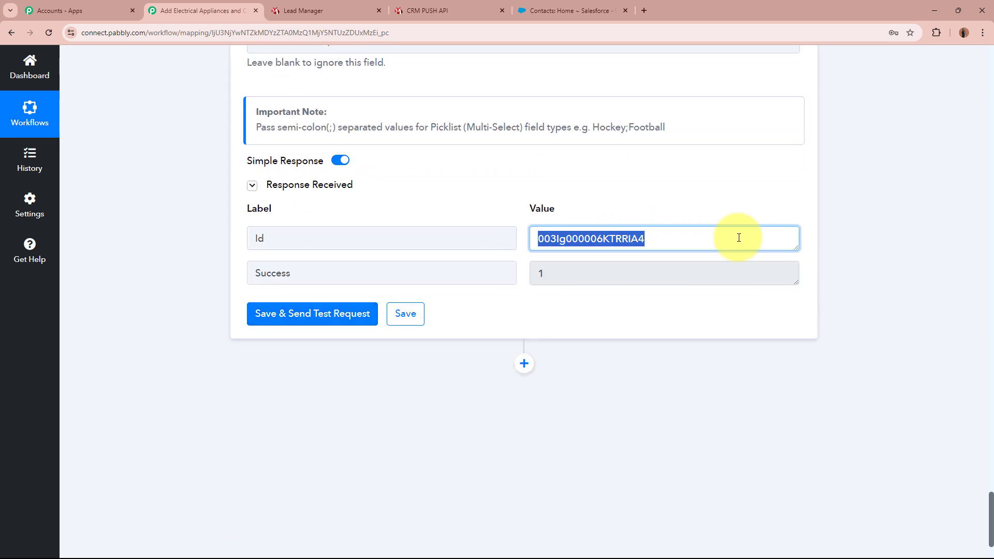
left_click(867, 247)
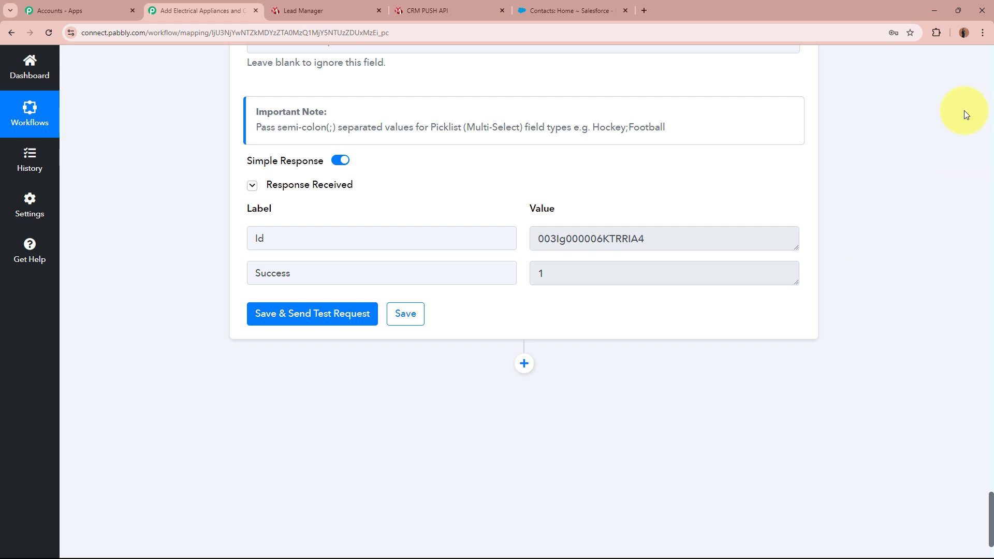
left_click(559, 4)
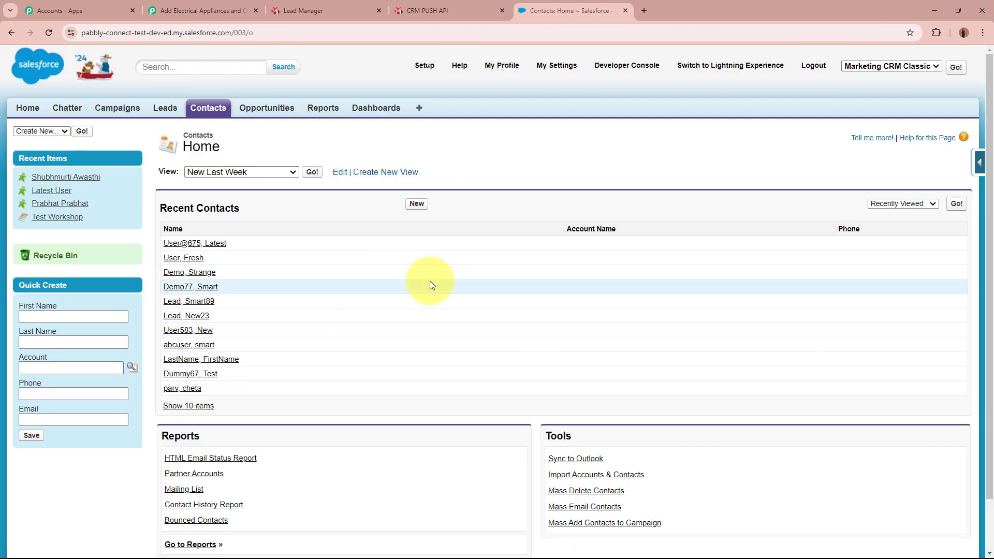
Step: Reload Contacts, open the new contact, and verify Lead Source IndiaMART, mobile and email
left_click(48, 32)
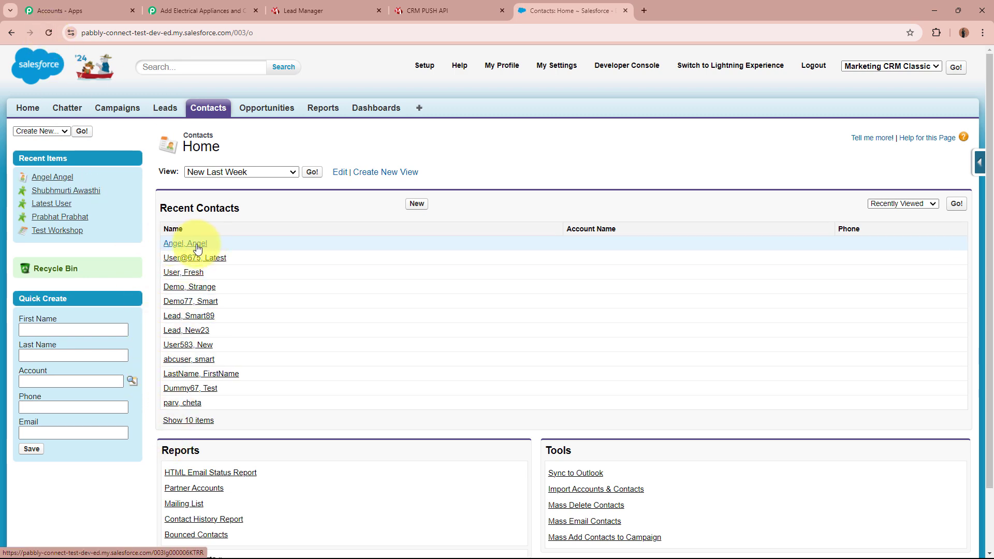
left_click(198, 246)
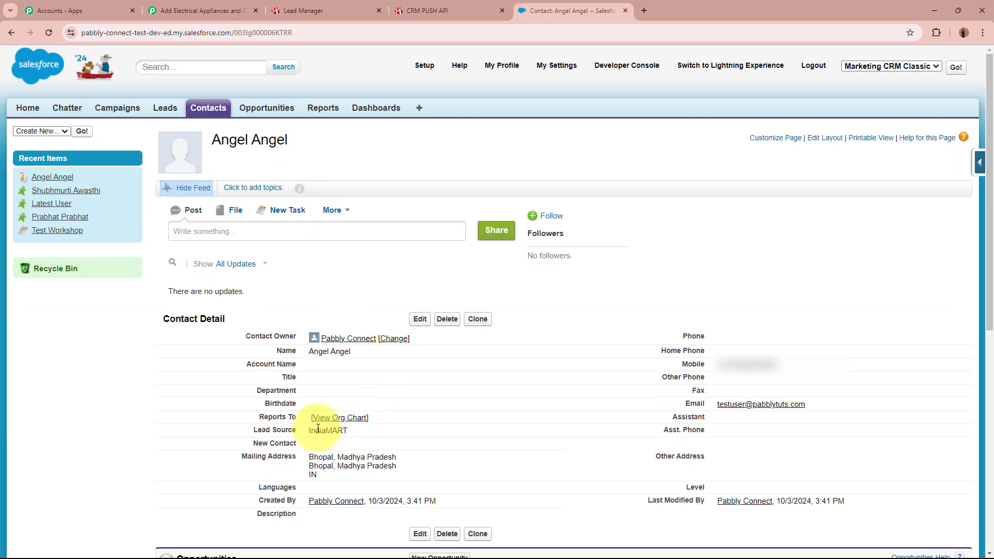
left_click_drag(309, 430, 354, 429)
left_click_drag(716, 365, 782, 365)
left_click_drag(717, 408, 832, 404)
left_click(826, 403)
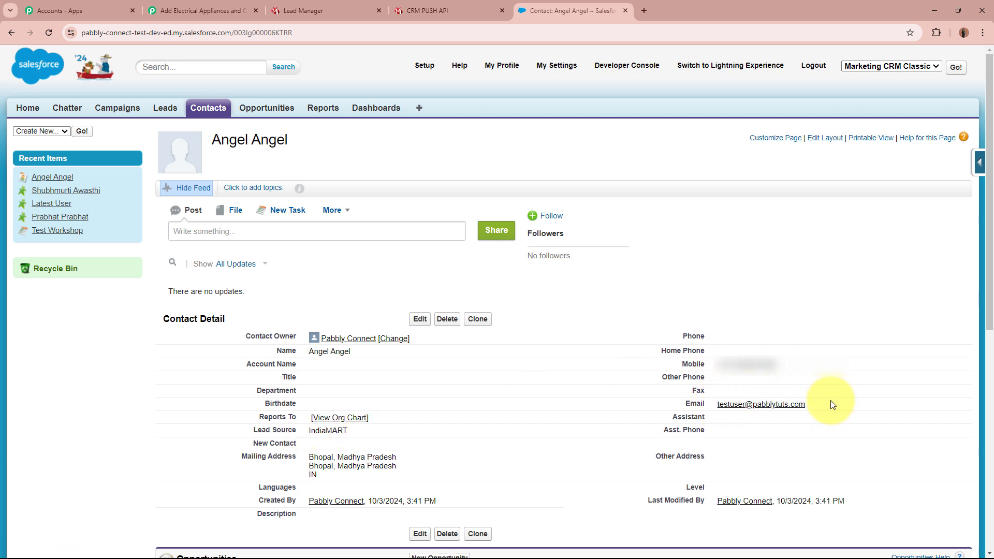